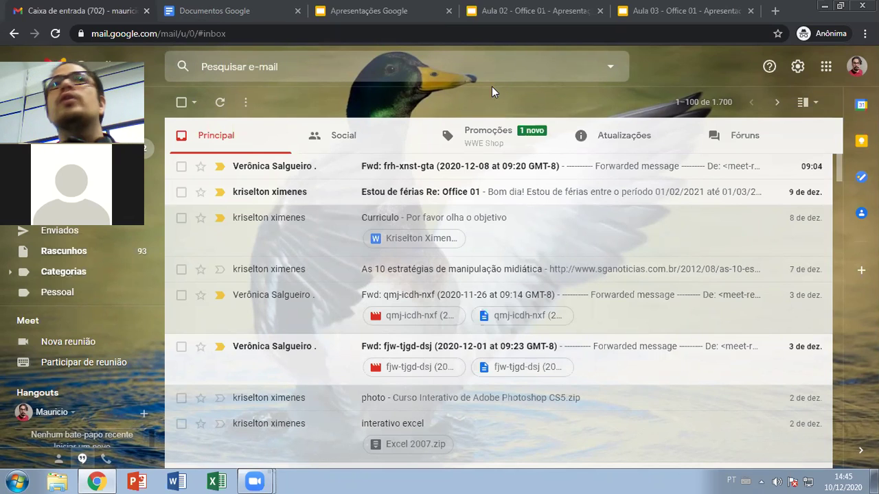
Step: Show the list of Google apps available from the Gmail inbox
left_click(826, 65)
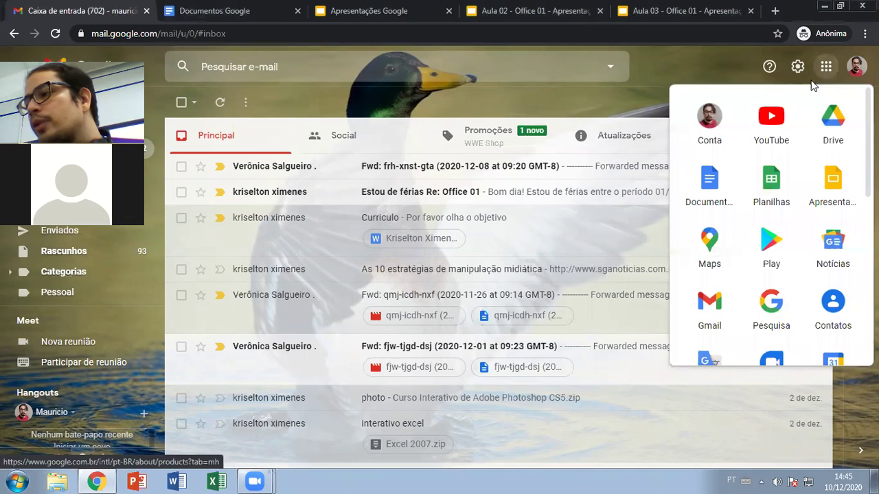
left_click(826, 66)
left_click(826, 66)
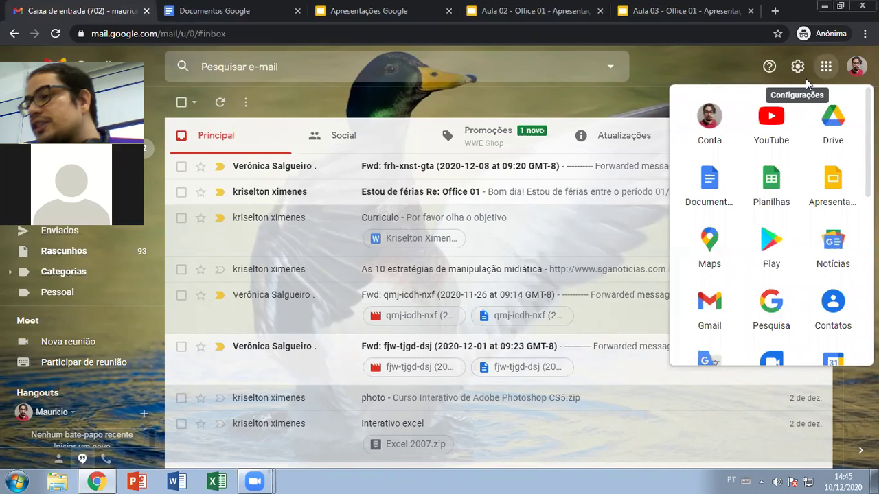
left_click(826, 64)
left_click(827, 63)
left_click(827, 68)
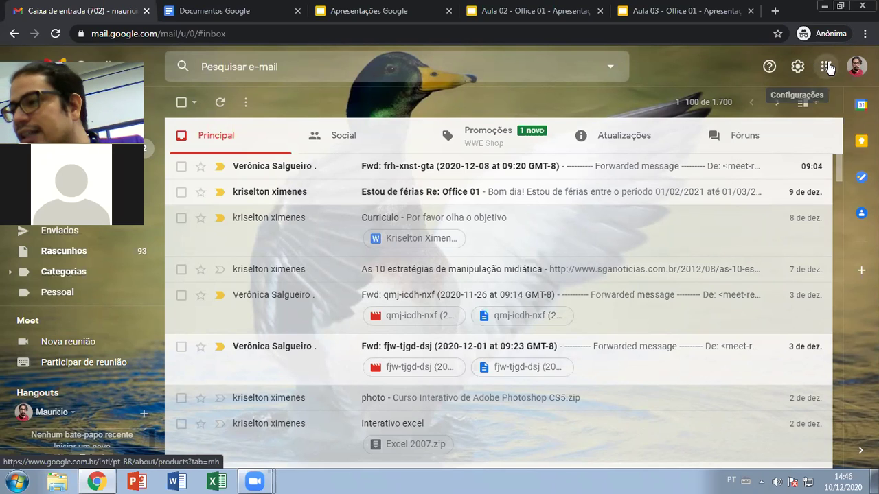
left_click(826, 67)
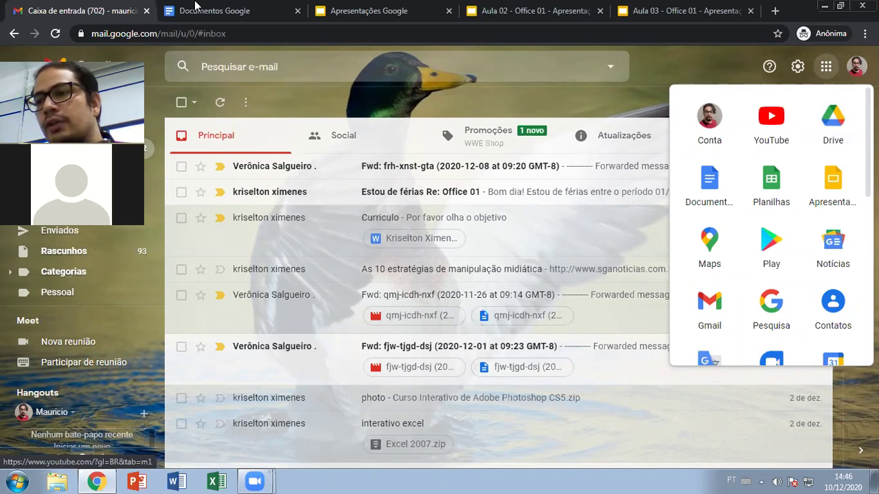
Step: Switch to the Google Docs home page and examine its navigation options, search field and document ownership filter
left_click(195, 8)
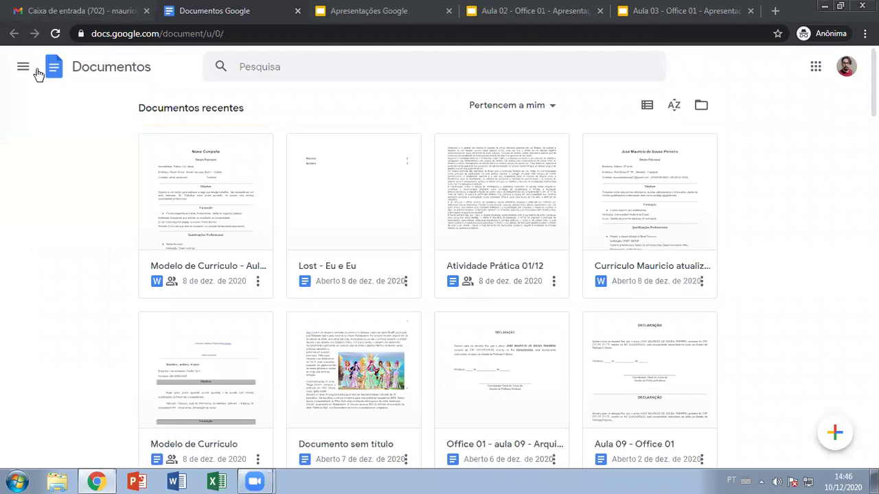
left_click(70, 68)
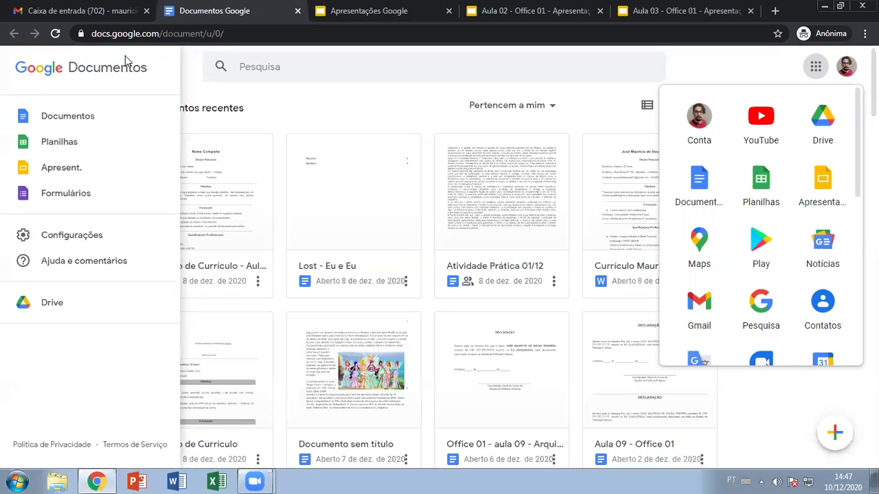
left_click(697, 64)
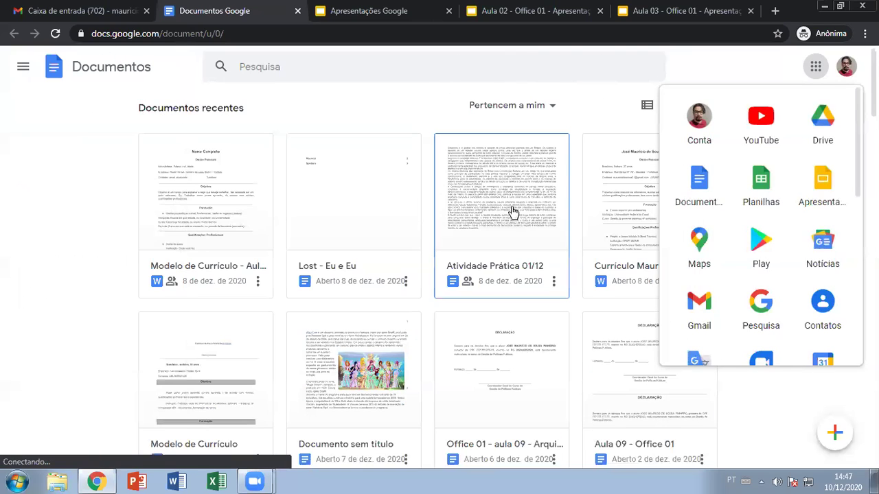
left_click(301, 66)
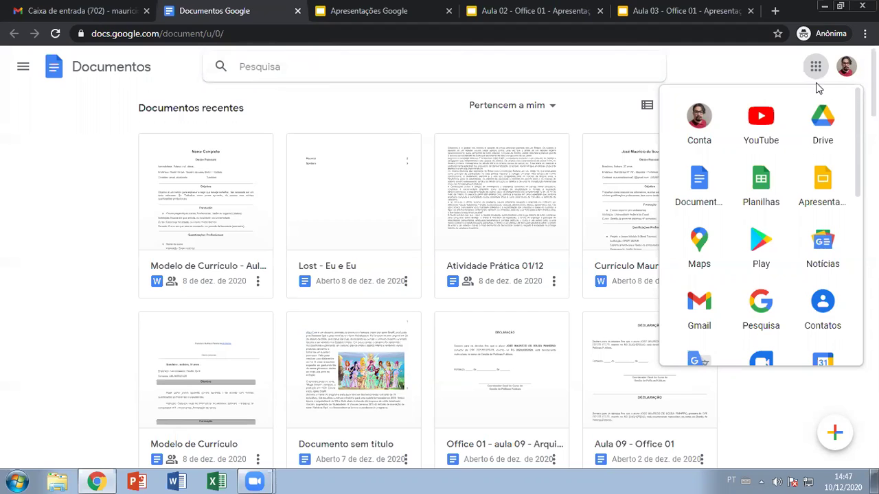
left_click(543, 106)
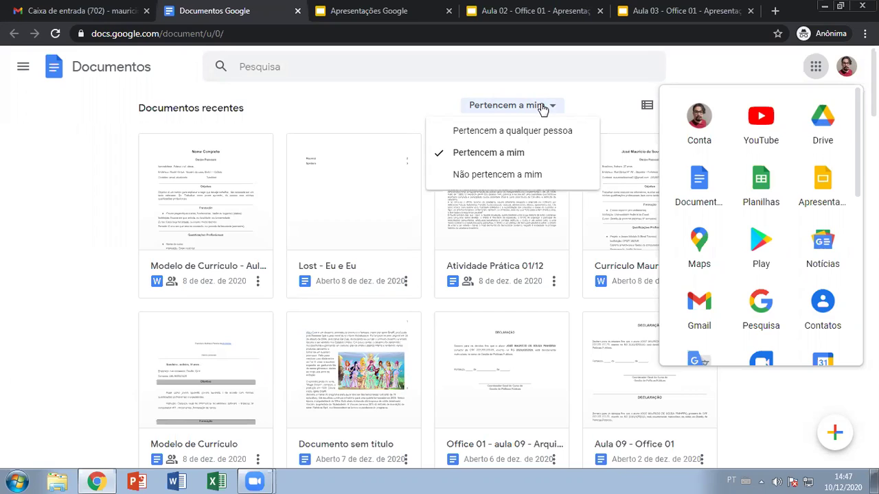
left_click(47, 250)
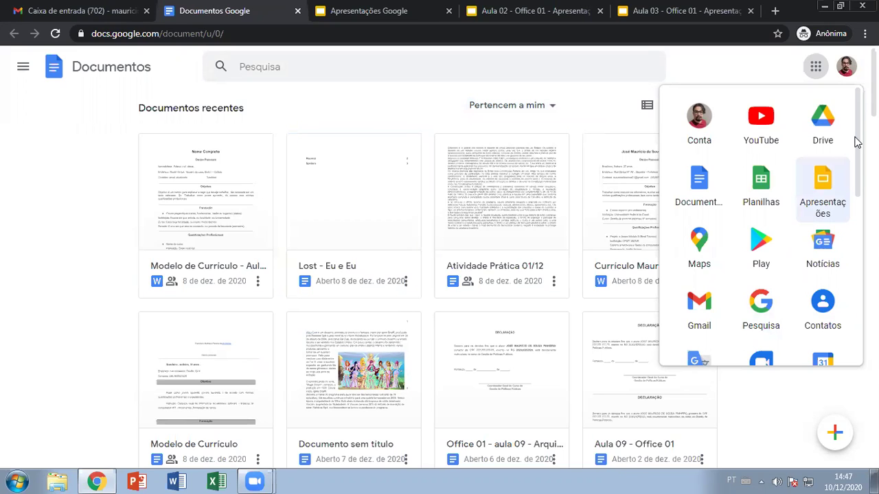
Step: Create a new blank document from the Docs home page
left_click(826, 424)
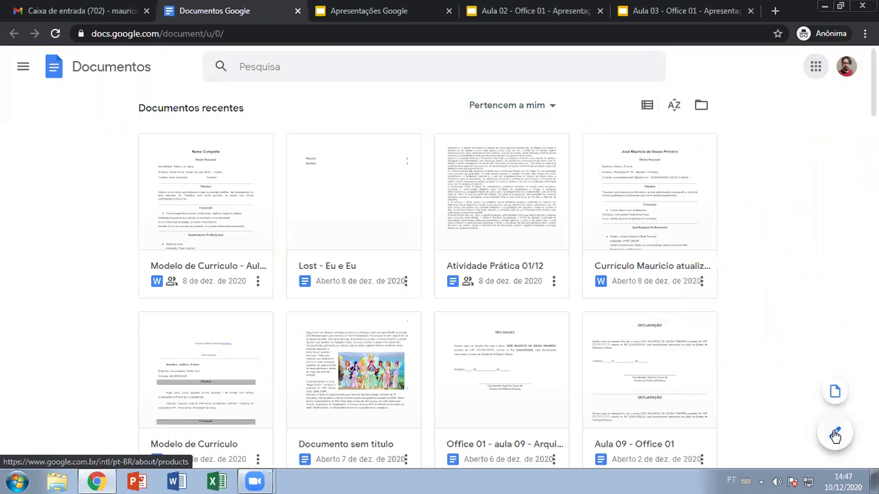
left_click(833, 432)
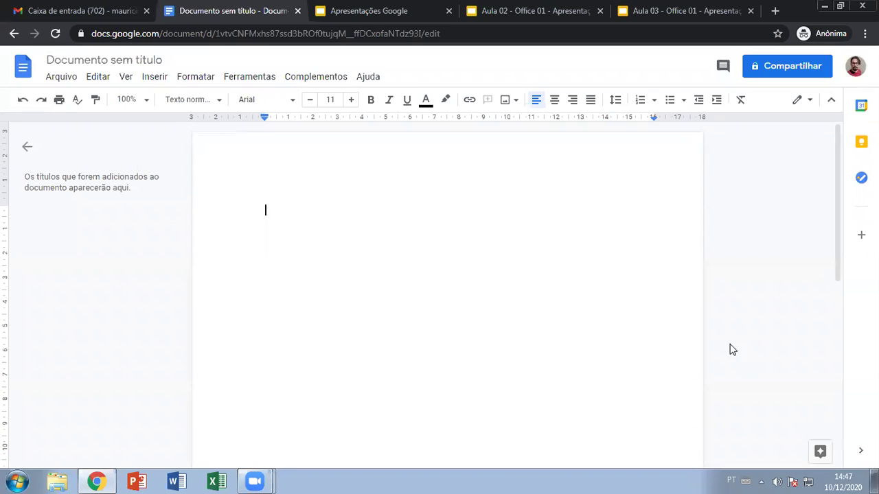
left_click(77, 61)
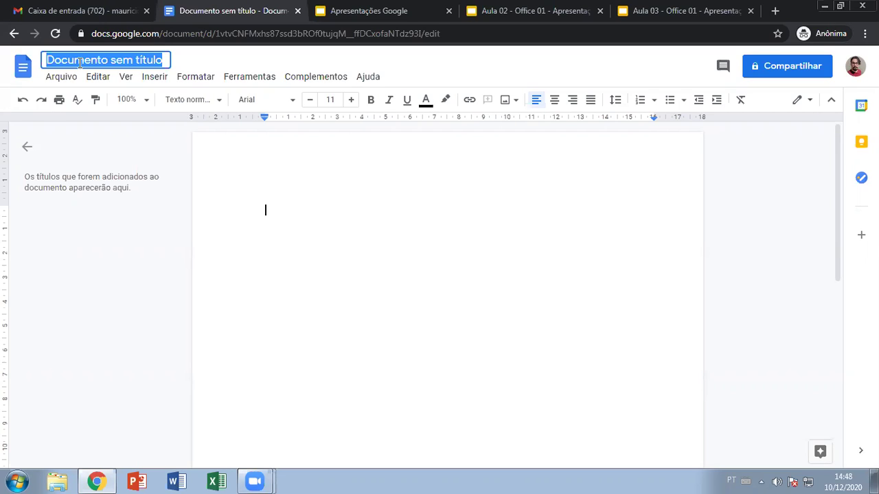
key("BackSpace")
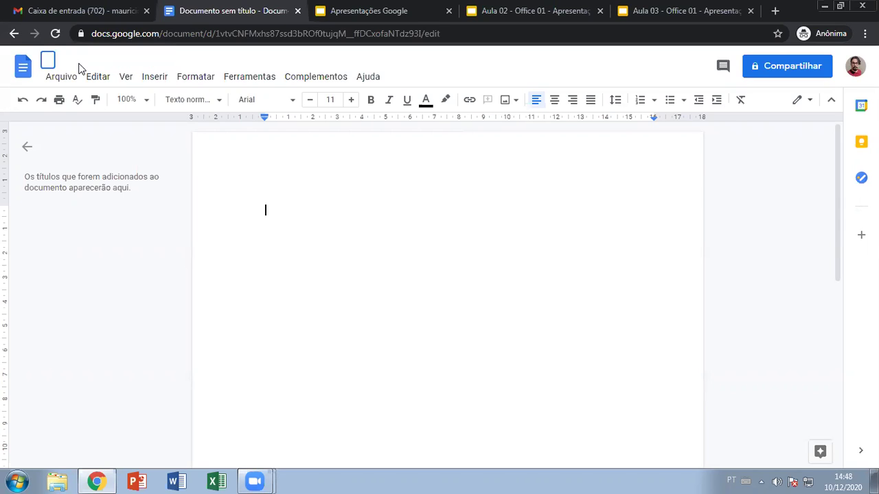
left_click(79, 63)
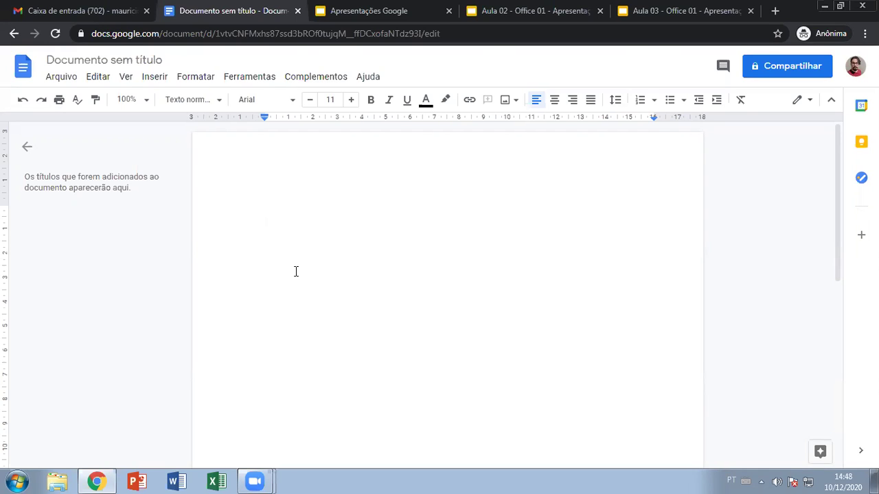
Step: Write CPS MAKER in the document body and adopt it as the title, keeping the file in Meu Drive
type("CPS MAKER")
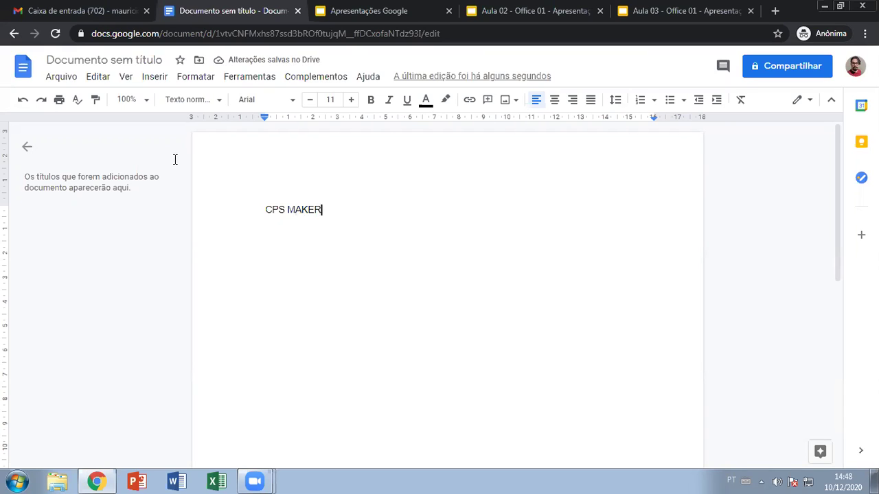
left_click(108, 58)
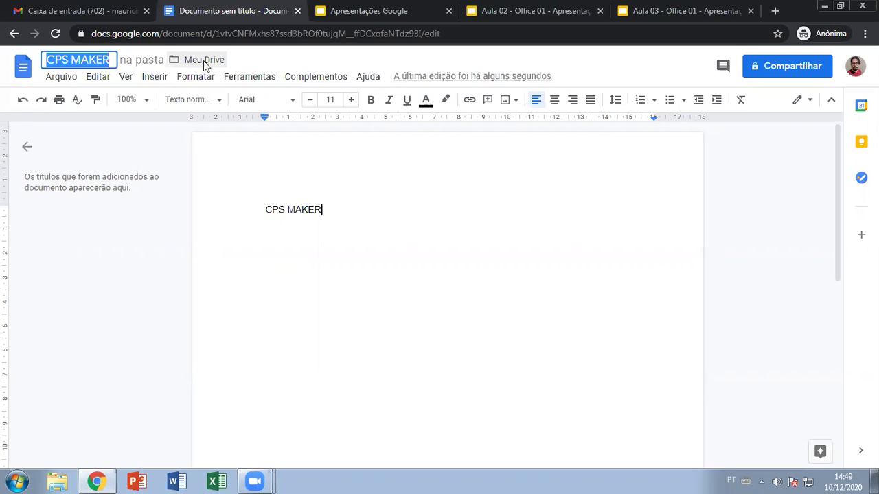
left_click(196, 62)
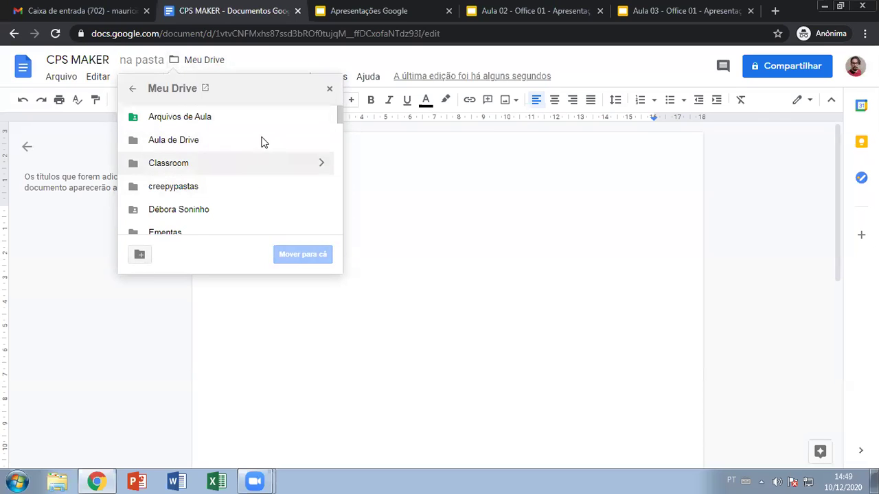
left_click(77, 255)
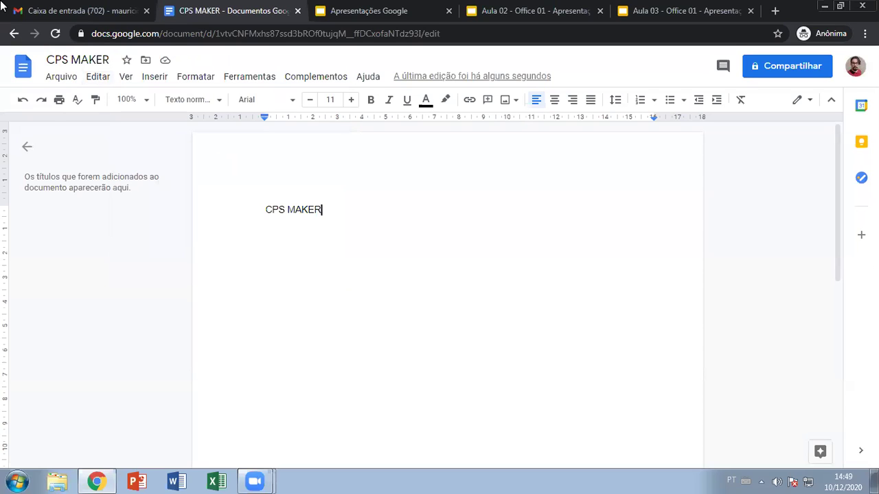
Step: Return to the Docs home page and reopen the CPS MAKER document from the recent files
left_click(22, 69)
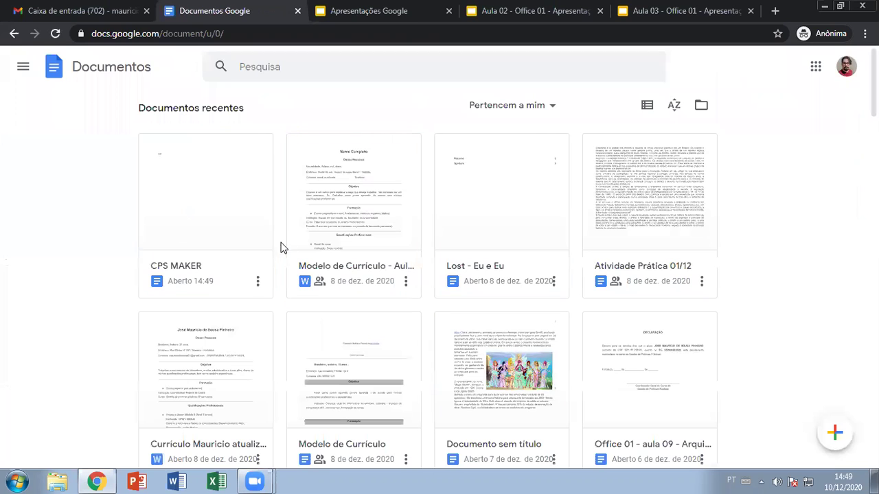
left_click(243, 217)
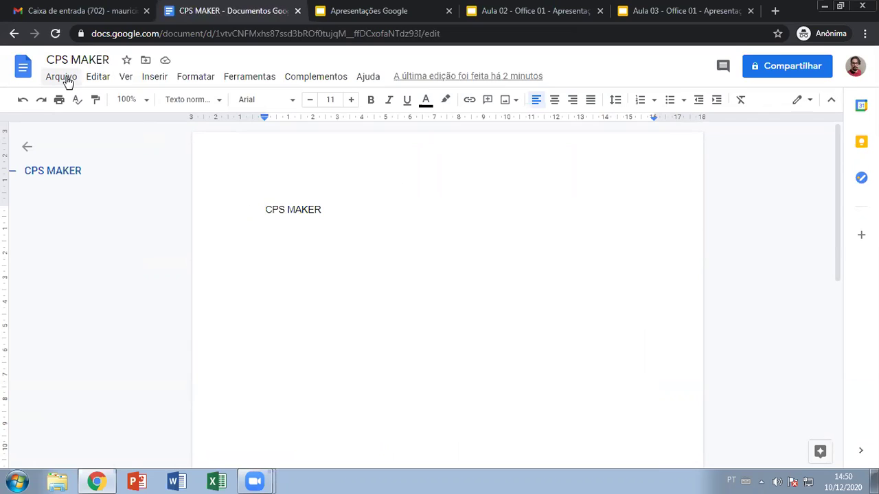
Step: Examine the document's available file, editing, view, formatting, tools and add-on commands
left_click(68, 82)
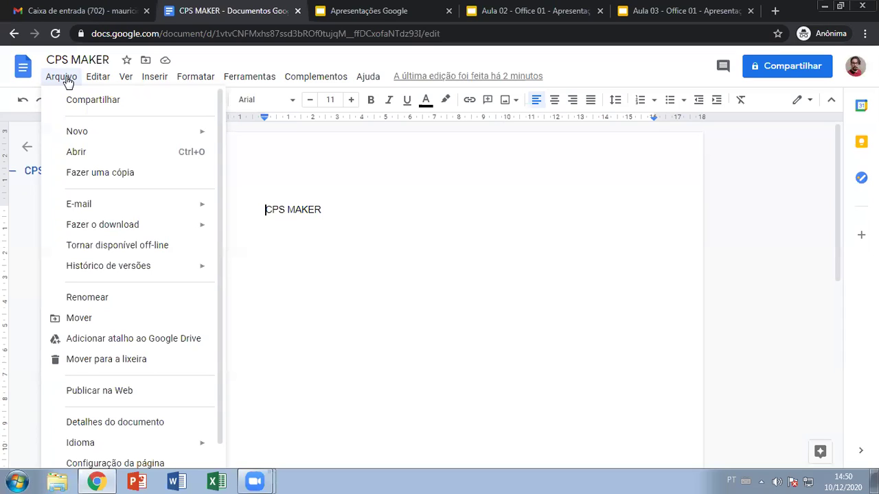
mouse_move(197, 81)
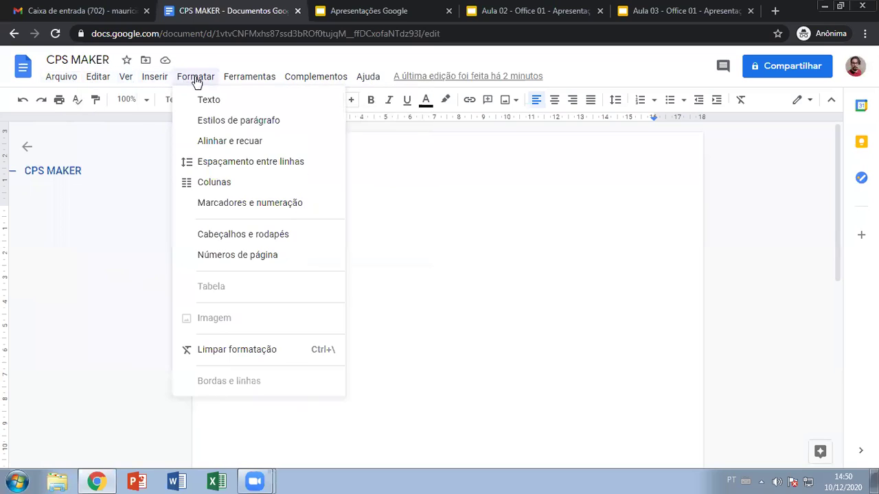
mouse_move(234, 81)
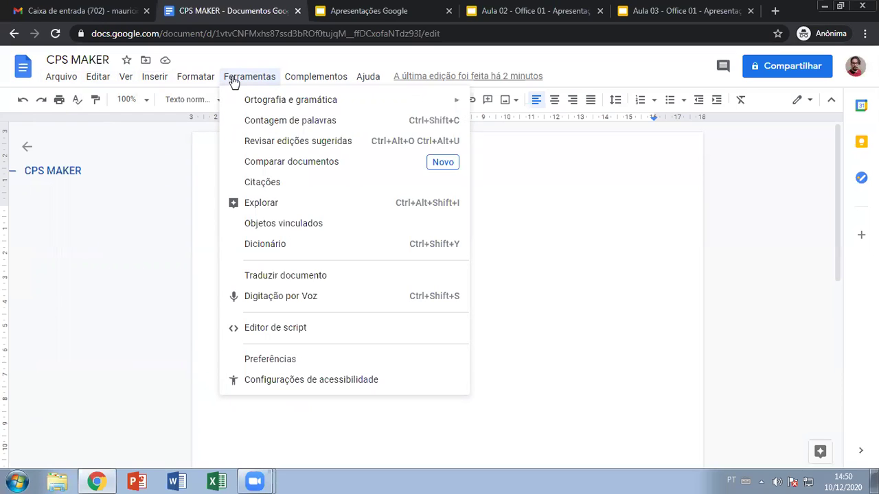
mouse_move(67, 81)
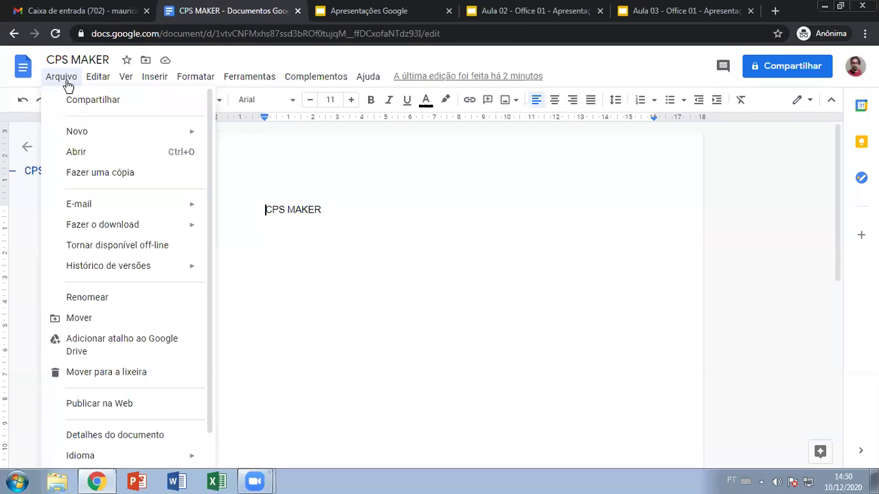
mouse_move(103, 83)
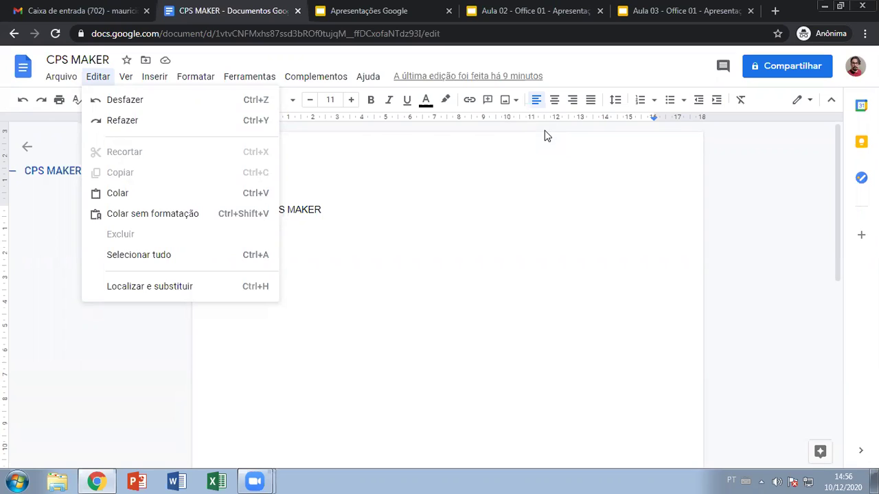
mouse_move(126, 84)
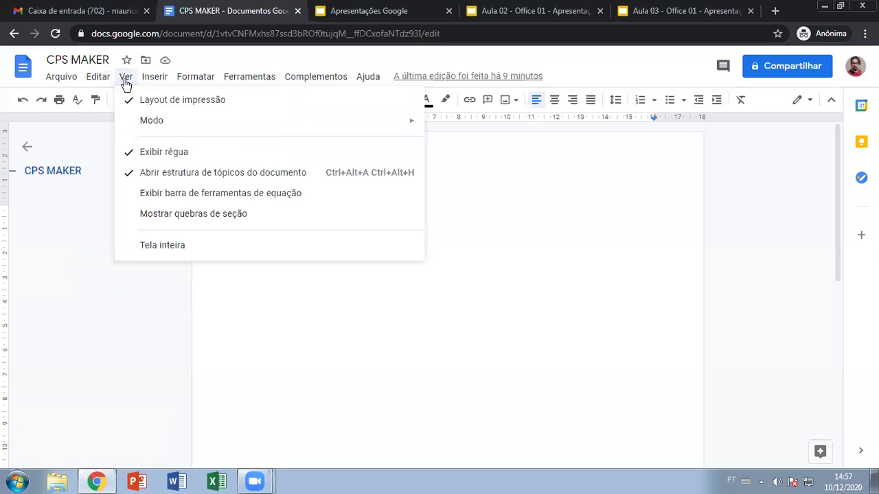
mouse_move(164, 75)
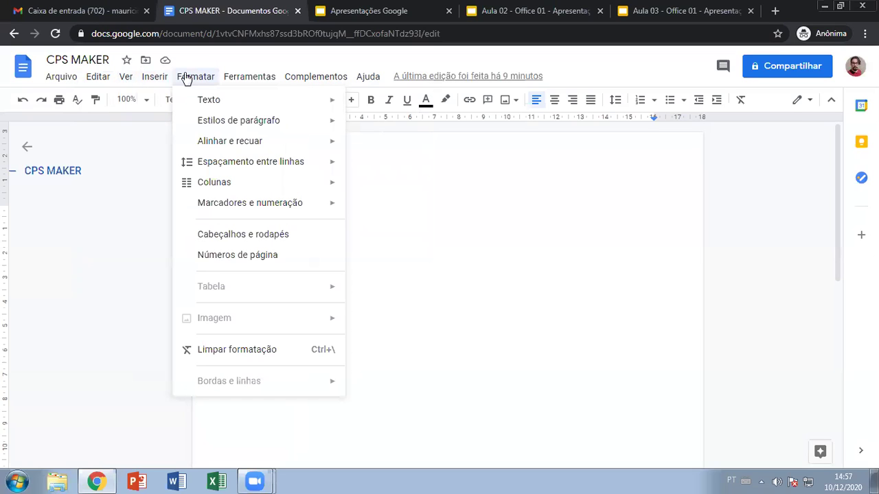
mouse_move(260, 81)
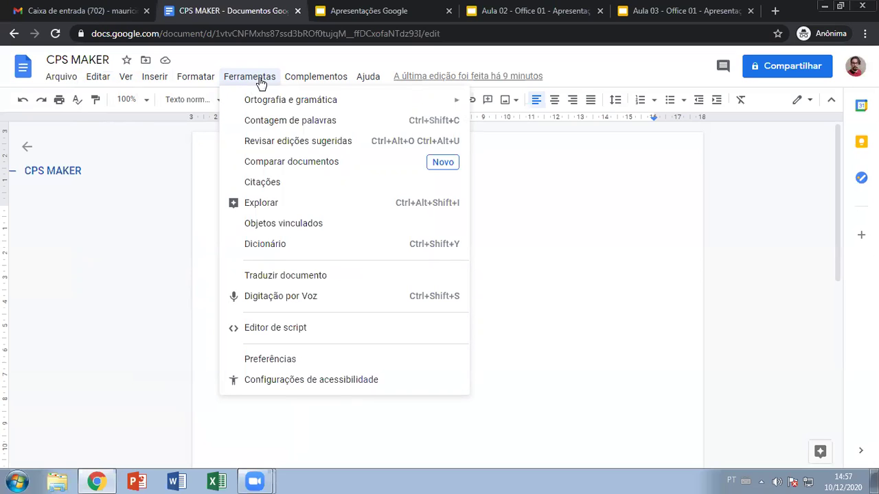
mouse_move(288, 81)
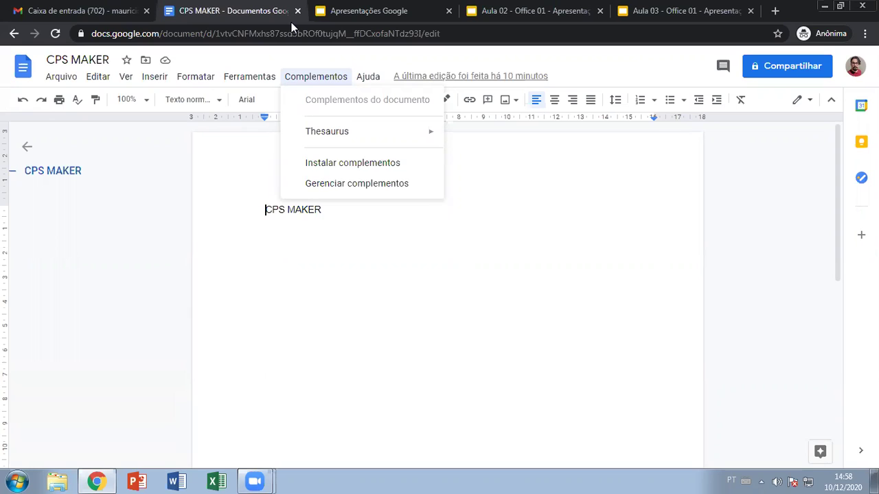
left_click(396, 249)
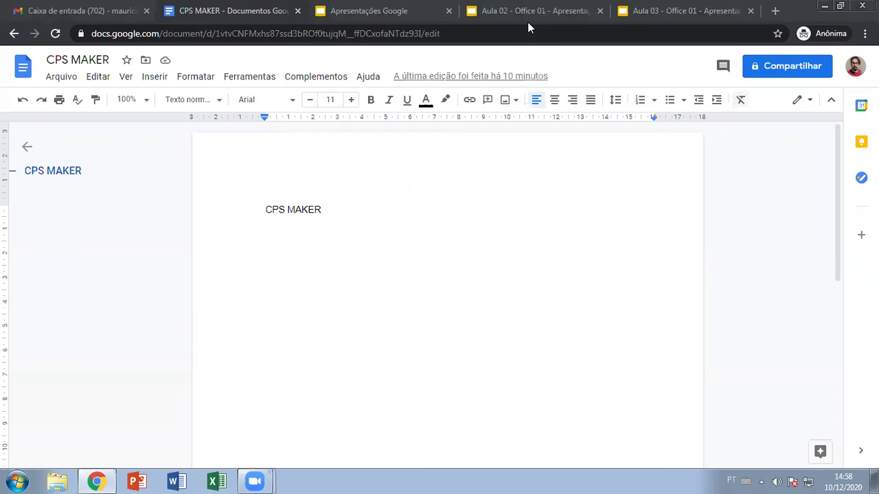
Step: Switch to the Aula 02 - Office 01 presentation and start its slideshow from the Word Online interface slide
left_click(389, 5)
left_click(499, 19)
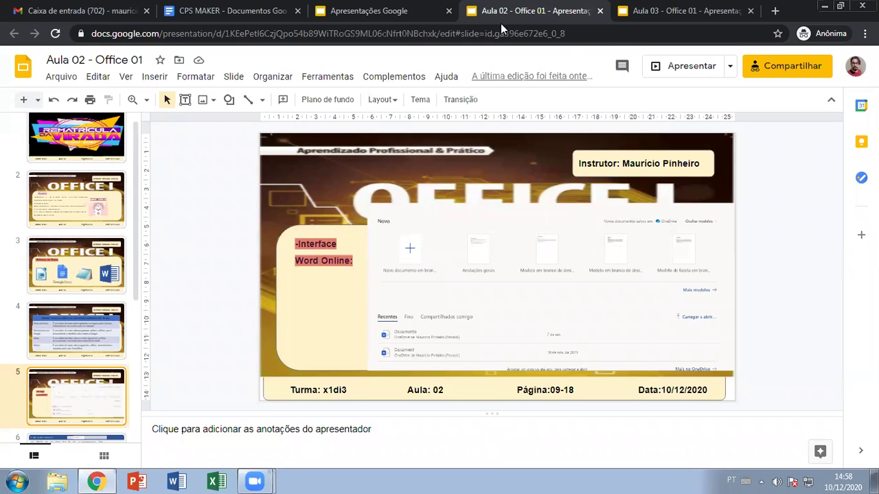
left_click(659, 65)
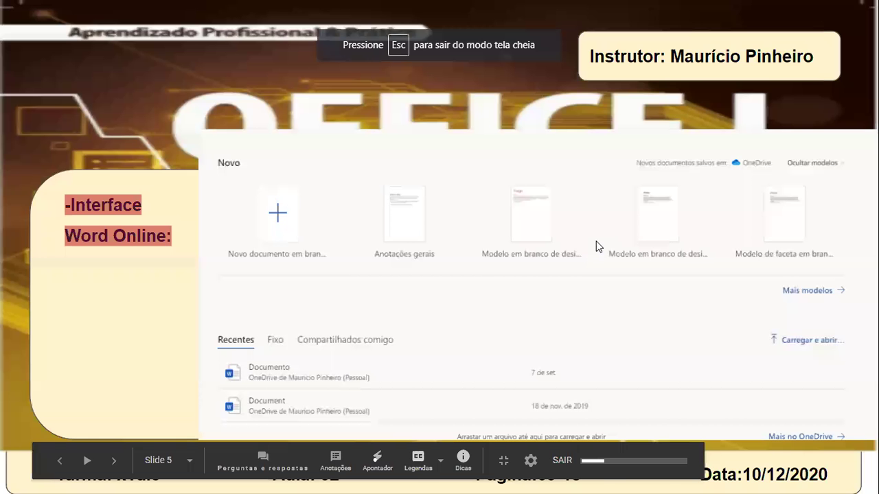
Step: Advance the slideshow past the labelled interface slide to the one on adjusting page margins in Word Online
left_click(596, 247)
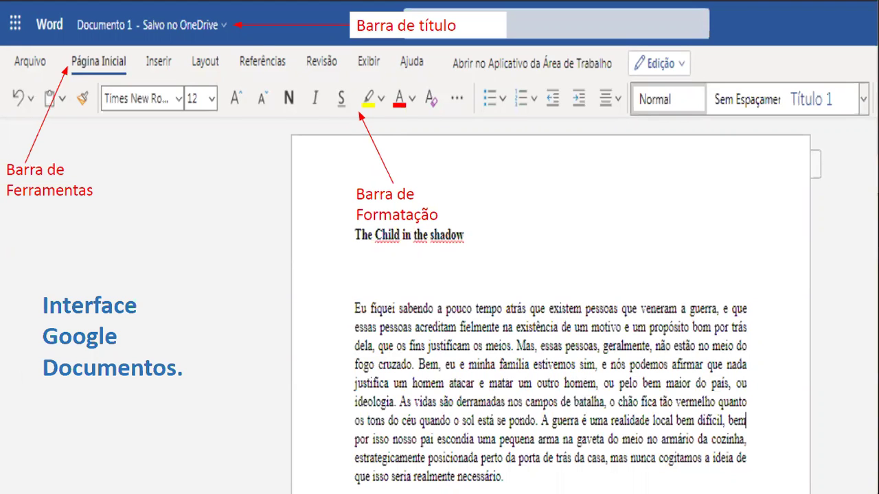
left_click(591, 325)
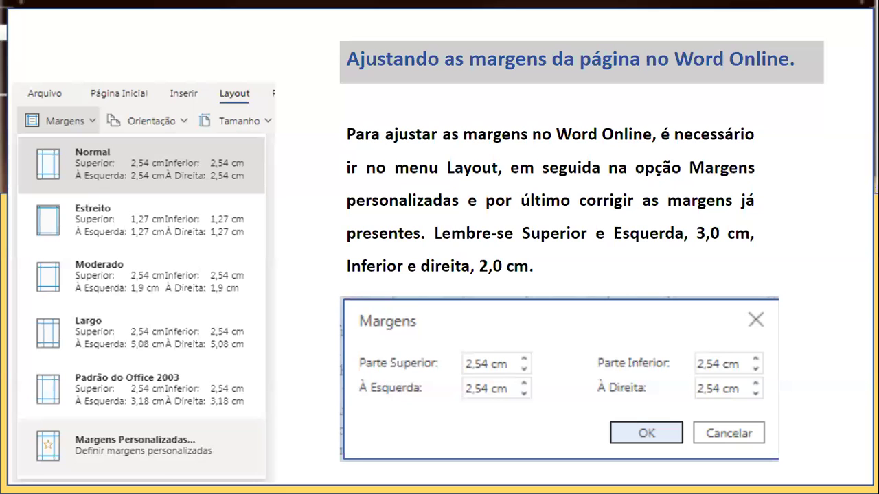
Step: End the slideshow, switch to the CPS MAKER document and open its page setup
key("Escape")
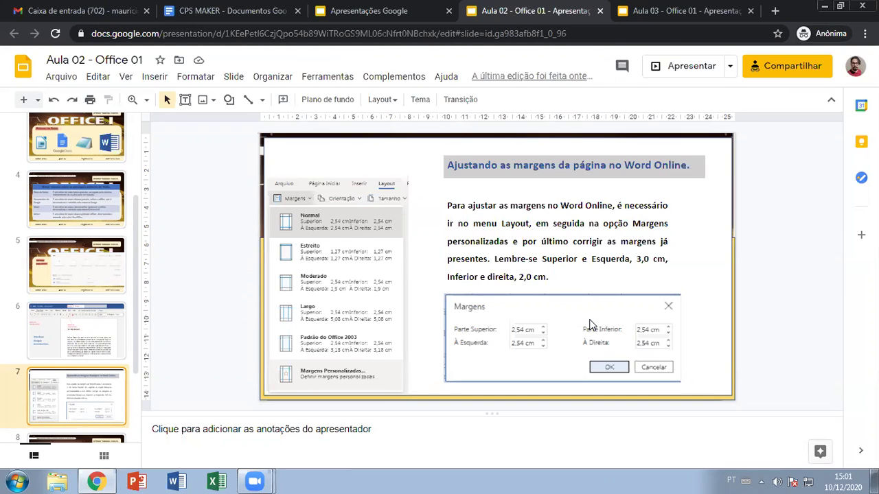
left_click(255, 13)
double_click(349, 209)
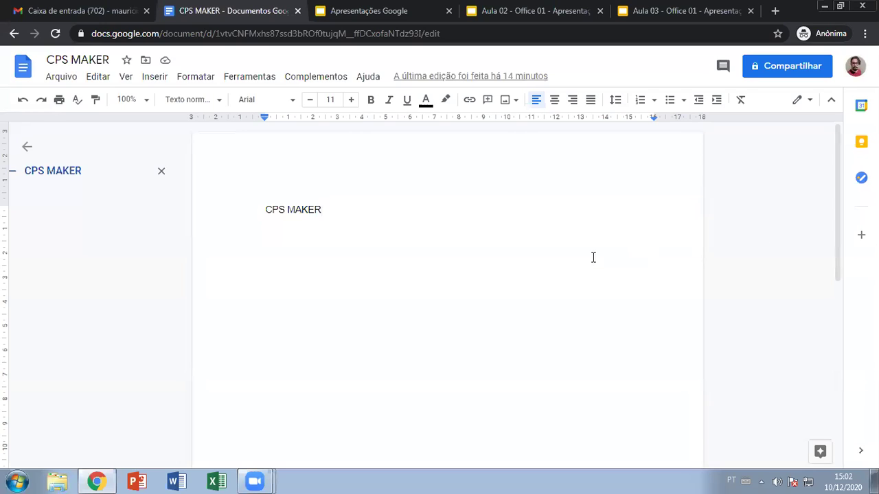
left_click(65, 81)
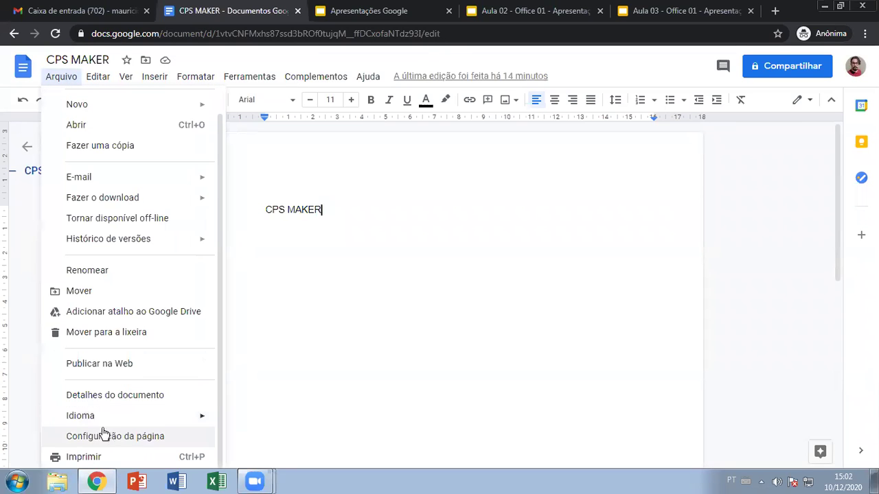
left_click(118, 438)
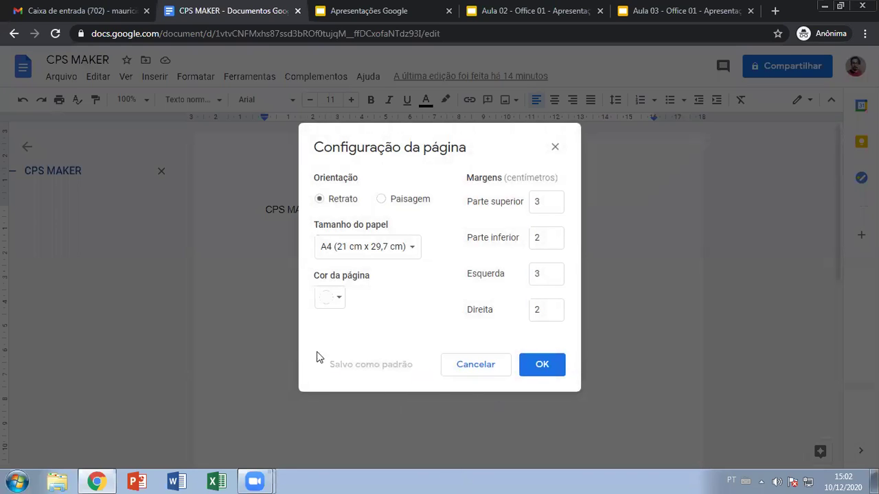
Step: Set the top and bottom page margins to 1.37 cm
left_click(550, 201)
key("BackSpace")
type("1,37")
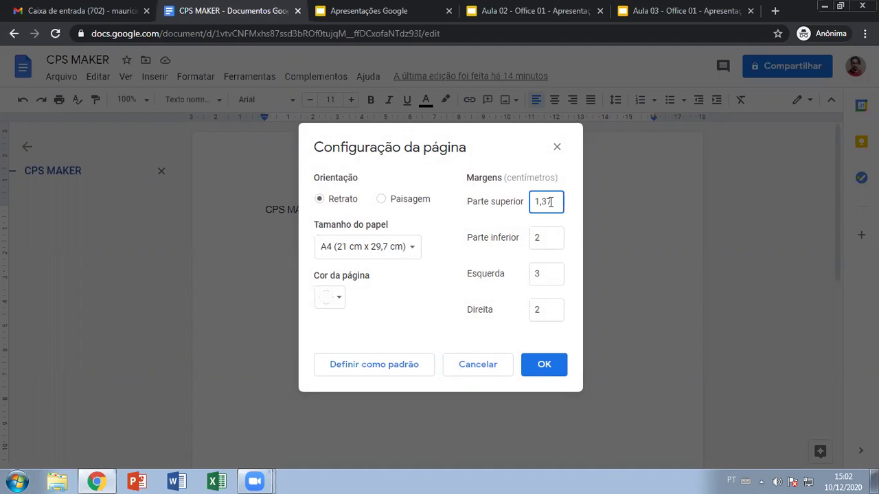
key("BackSpace")
key("BackSpace")
key("BackSpace")
type(".37")
left_click(543, 238)
key("BackSpace")
type("1.37")
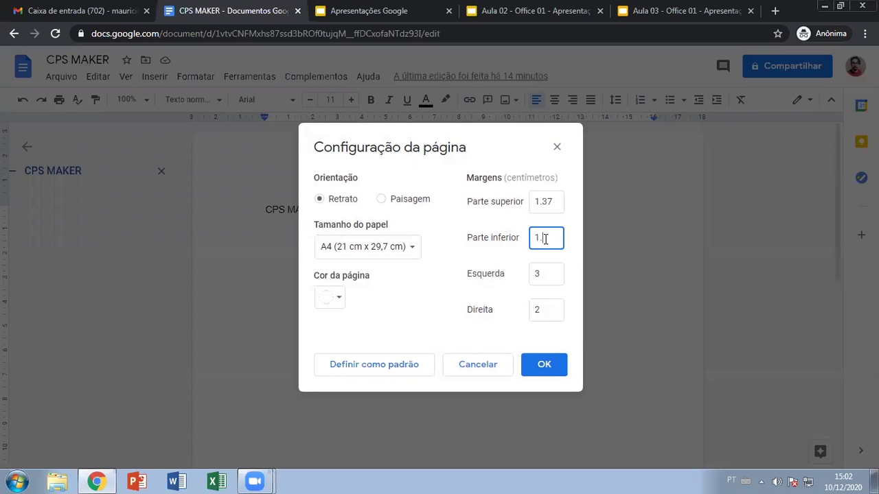
Step: Set the left and right page margins to 1.37 cm
left_click(558, 274)
key("BackSpace")
type("1.37")
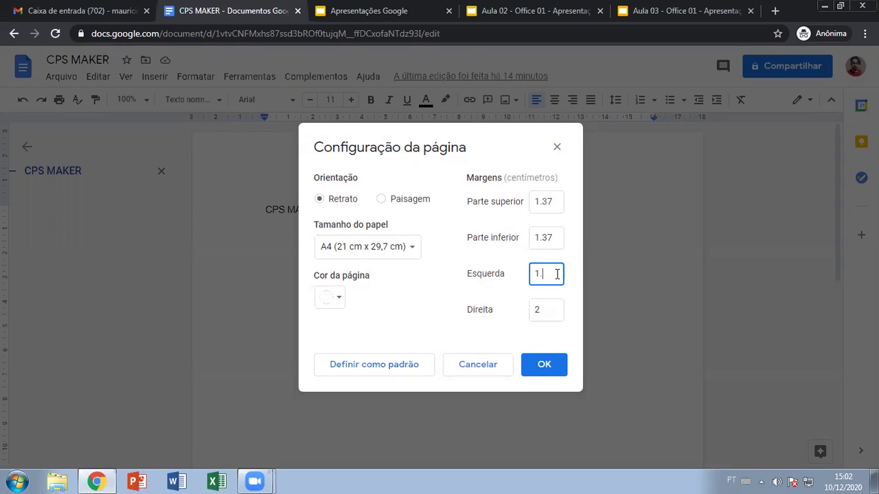
left_click(545, 310)
key("BackSpace")
type("1.37")
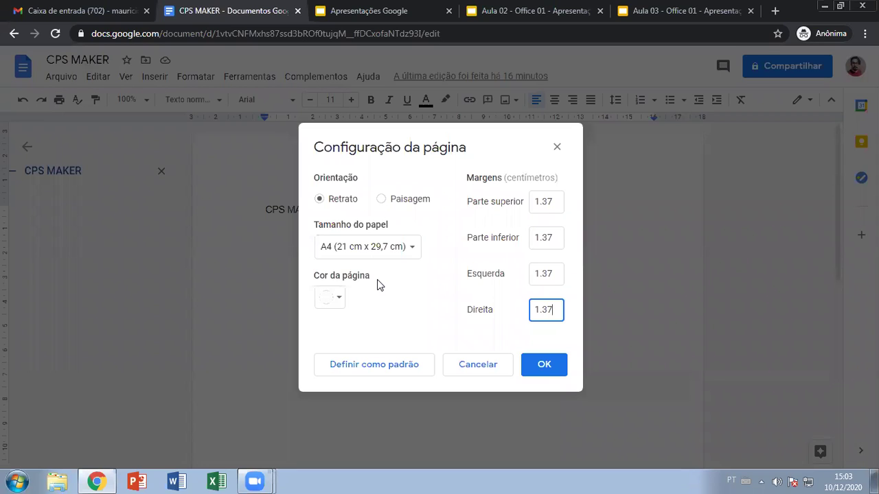
Step: Try a dark brown page colour and set the page colour back to white
left_click(333, 297)
left_click(358, 236)
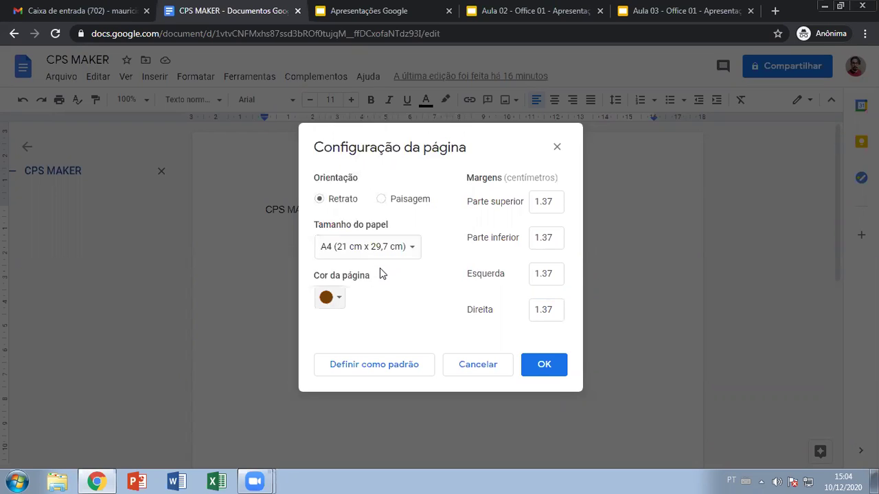
left_click(336, 298)
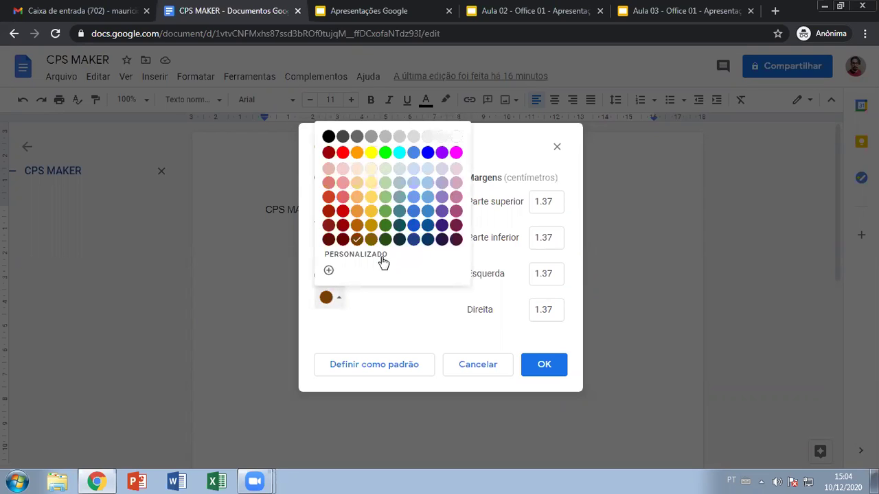
left_click(456, 137)
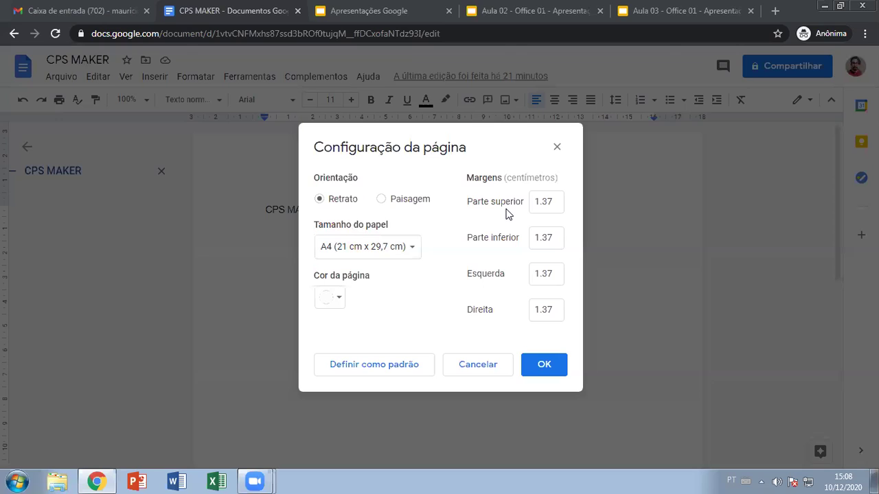
Step: Set the top and bottom page margins to 3 cm
double_click(557, 203)
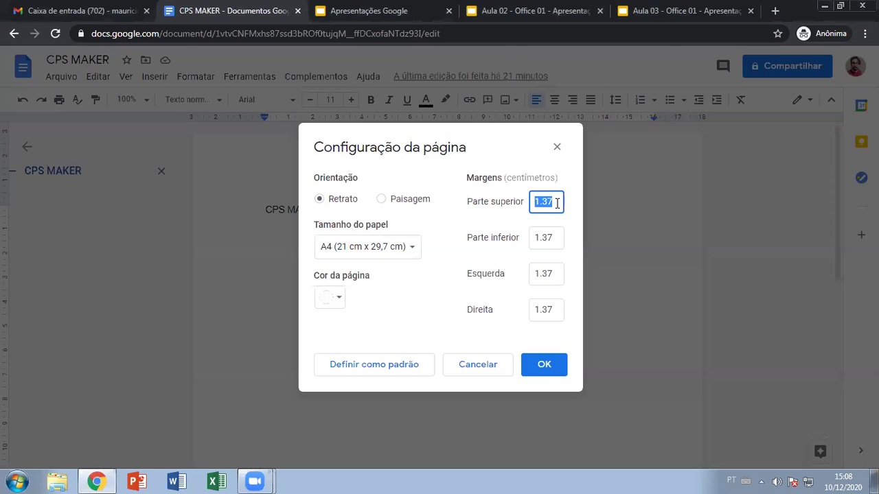
key("BackSpace")
type("3")
left_click(557, 240)
key("BackSpace")
type("3")
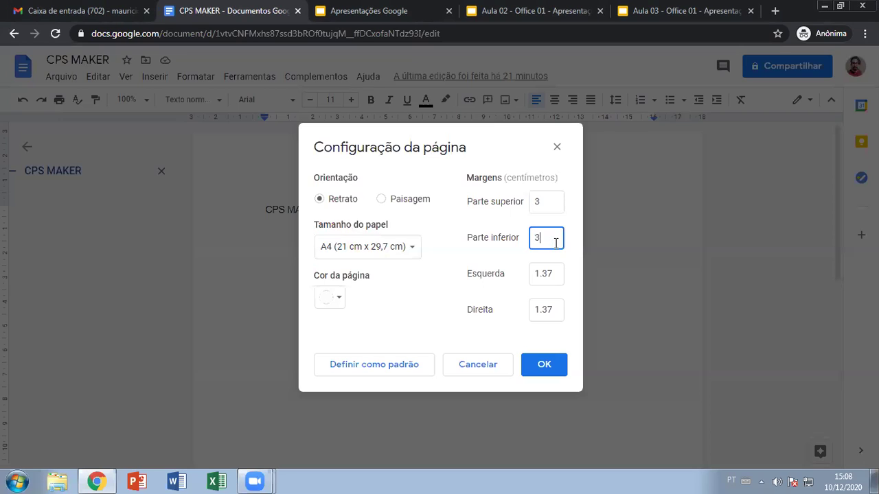
Step: Set the left and right page margins to 3 cm
left_click(556, 273)
key("BackSpace")
key("BackSpace")
key("BackSpace")
key("BackSpace")
type("3")
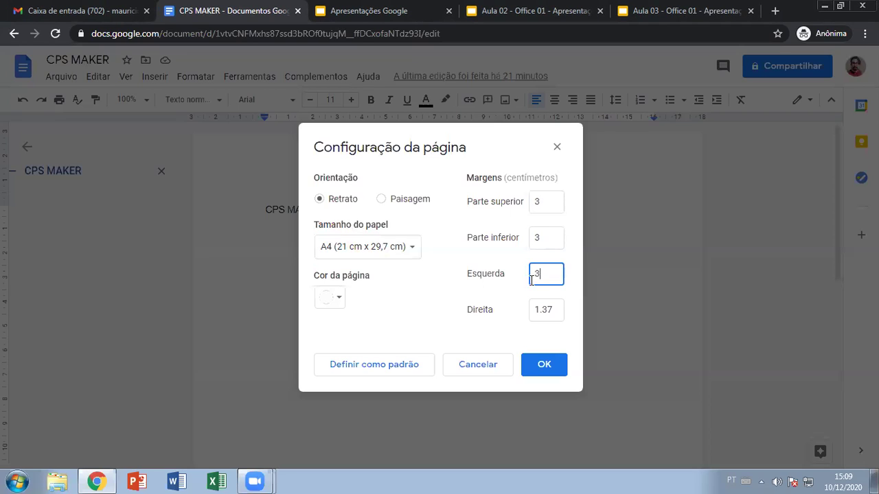
left_click(555, 310)
key("BackSpace")
key("BackSpace")
key("BackSpace")
key("BackSpace")
type("3")
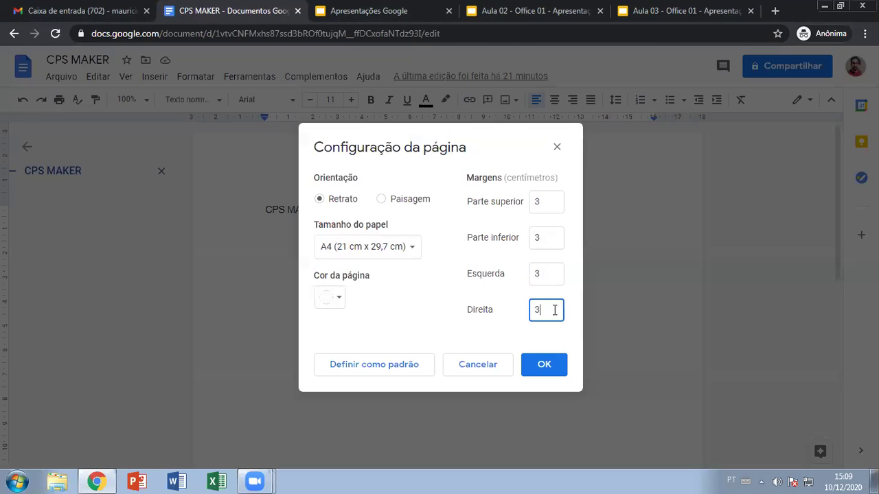
Step: Set the right and bottom margins to 2 cm and apply the page setup
key("BackSpace")
type("2")
left_click(549, 236)
key("BackSpace")
type("2")
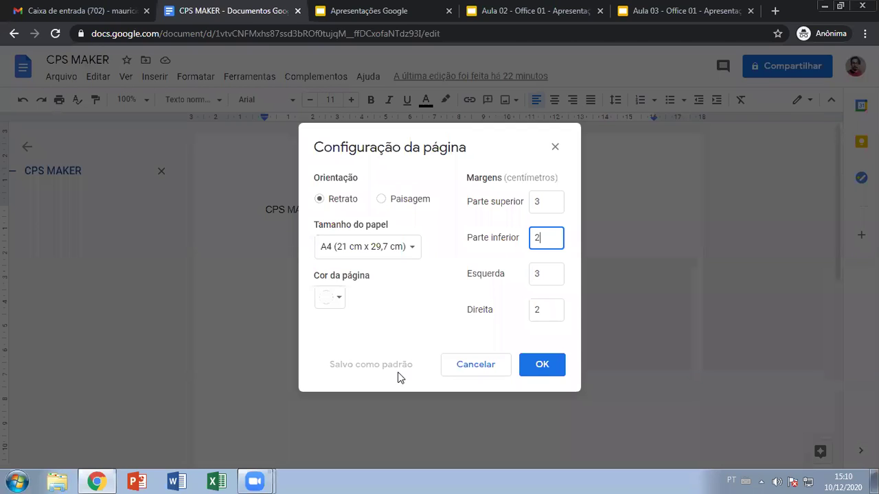
left_click(533, 364)
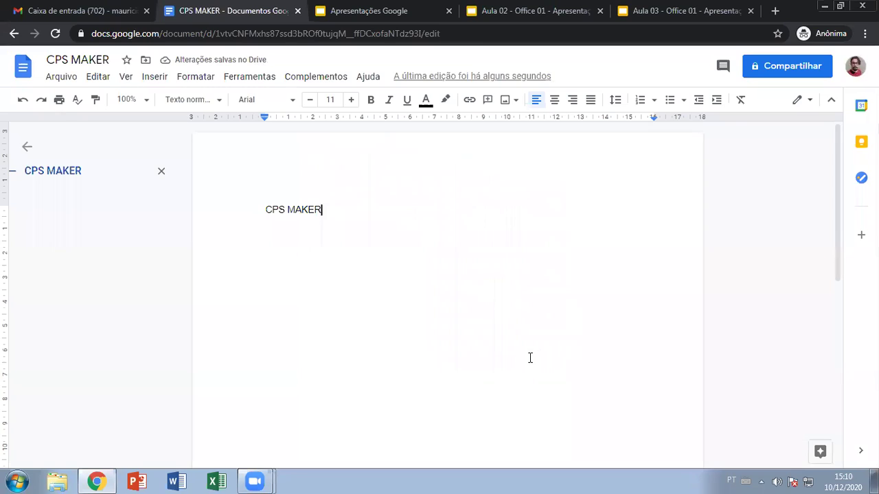
Step: Delete the CPS MAKER text from the document so the page is empty
key("BackSpace")
key("BackSpace")
key("BackSpace")
key("BackSpace")
key("BackSpace")
key("BackSpace")
key("BackSpace")
key("BackSpace")
key("BackSpace")
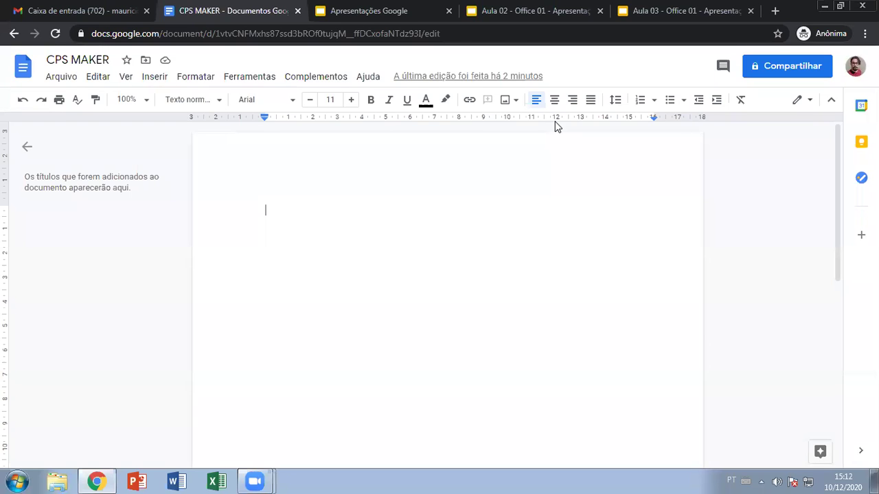
Step: Show the Documentos Google slide of the Aula 02 - Office 01 presentation and close that presentation
left_click(484, 18)
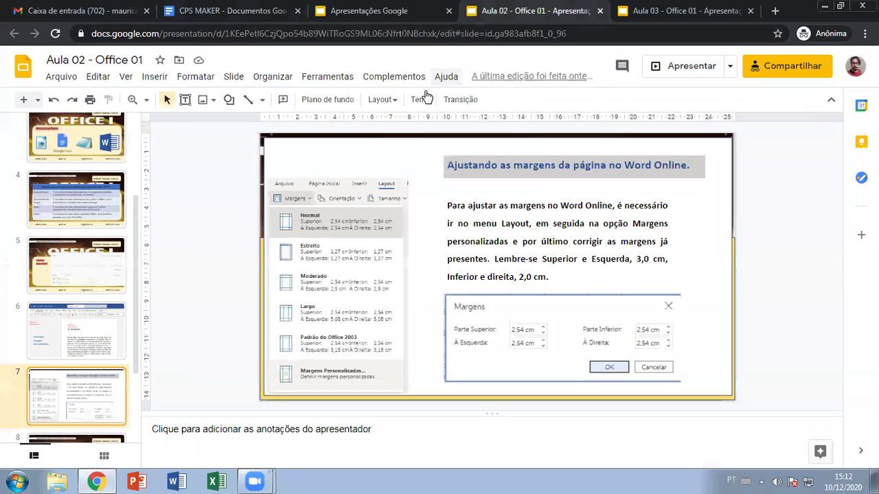
scroll(123, 280, "down", 2)
left_click(97, 341)
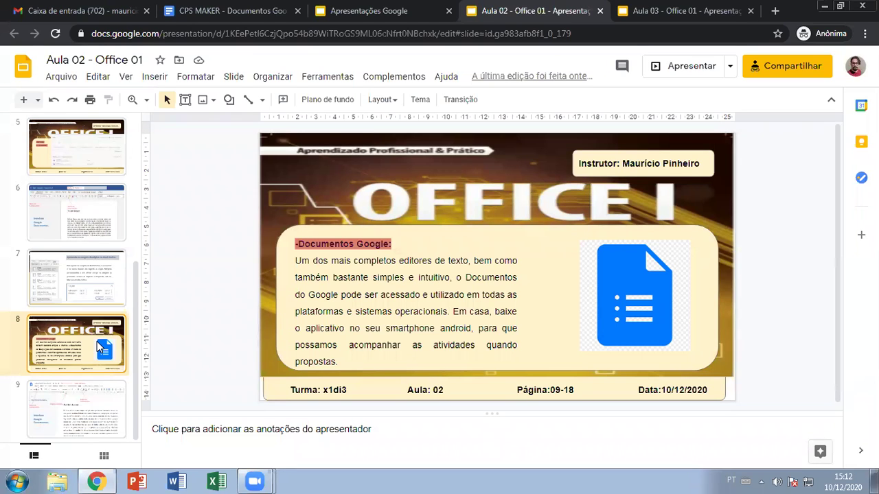
key("ctrl+w")
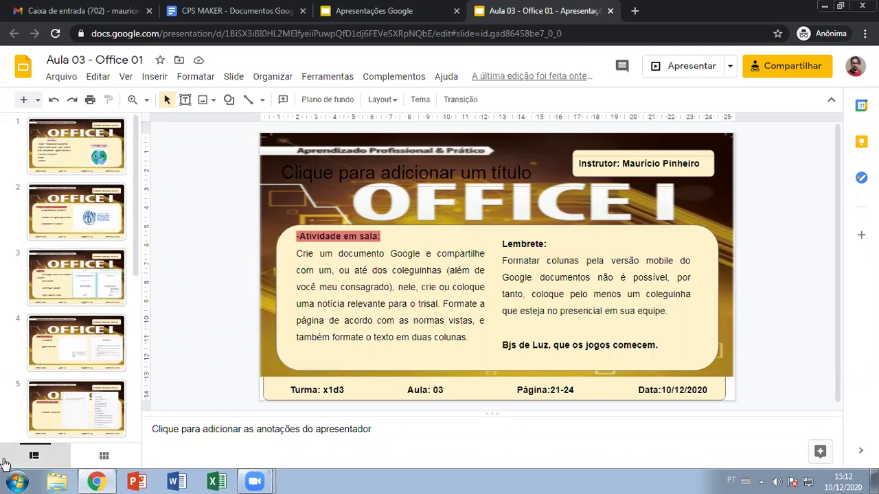
Step: Start the Aula 03 - Office 01 slideshow from its contents slide and advance to the slide on why to structure a document
left_click(108, 168)
left_click(672, 66)
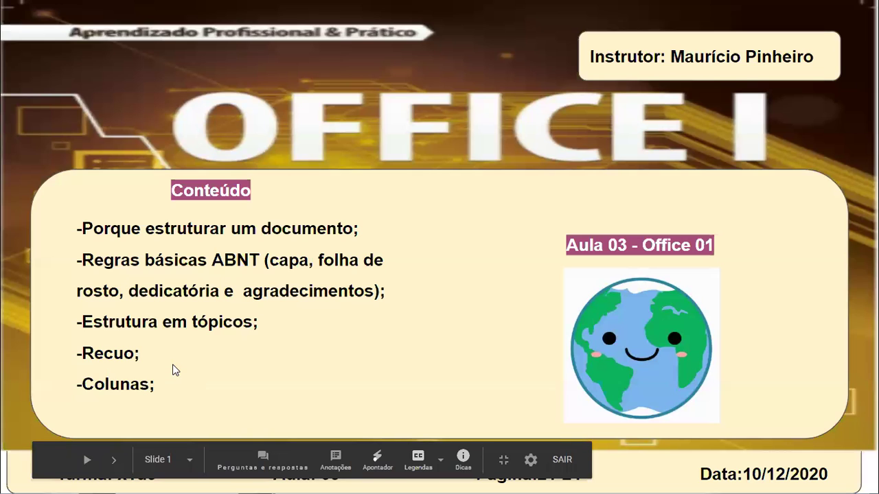
left_click(274, 281)
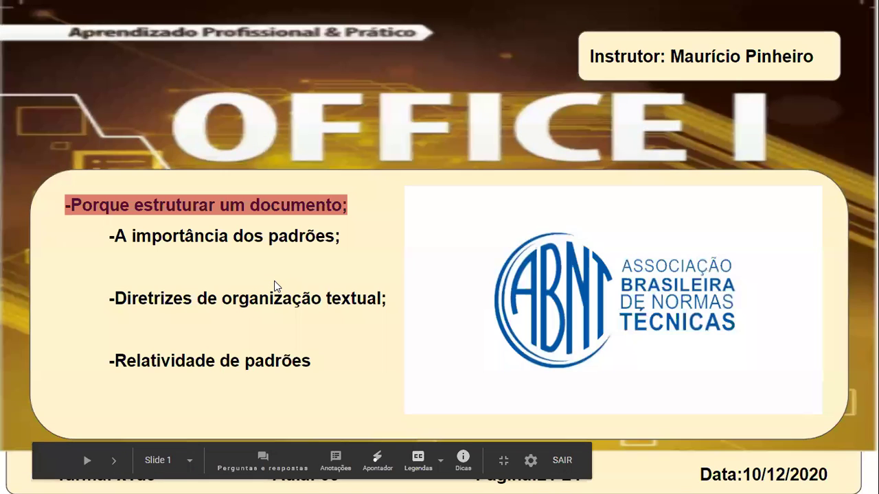
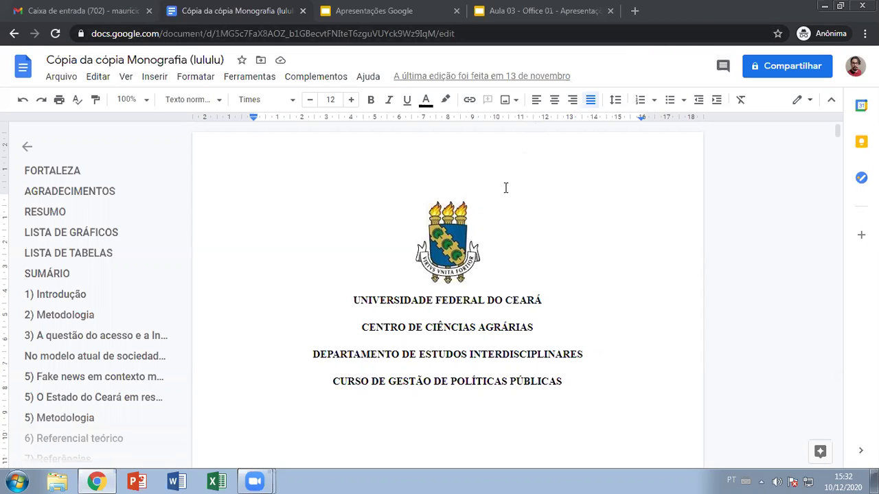
Step: Point out the university crest and the institution, centre and department lines on the monograph's cover page
left_click(444, 237)
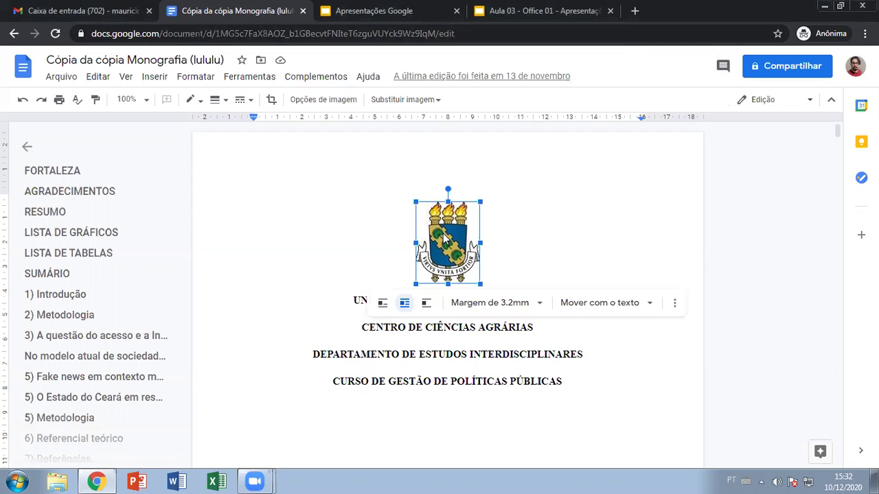
left_click(335, 308)
left_click(355, 325)
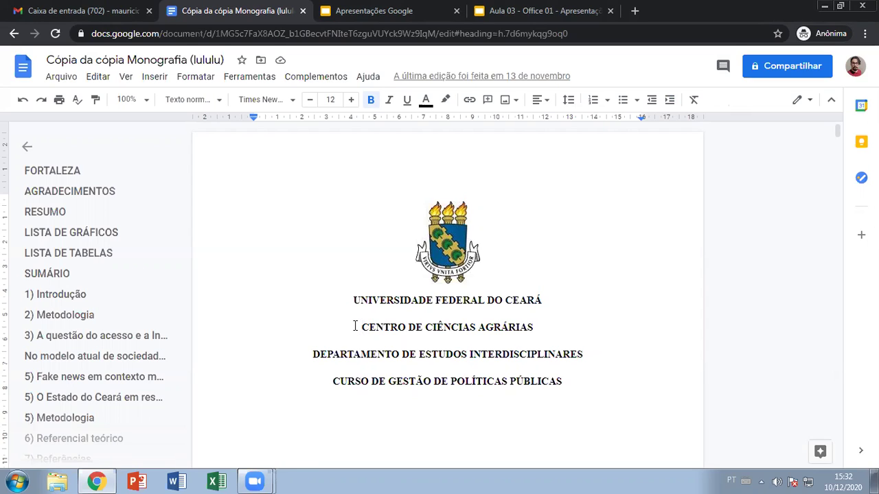
left_click(355, 326)
left_click(308, 354)
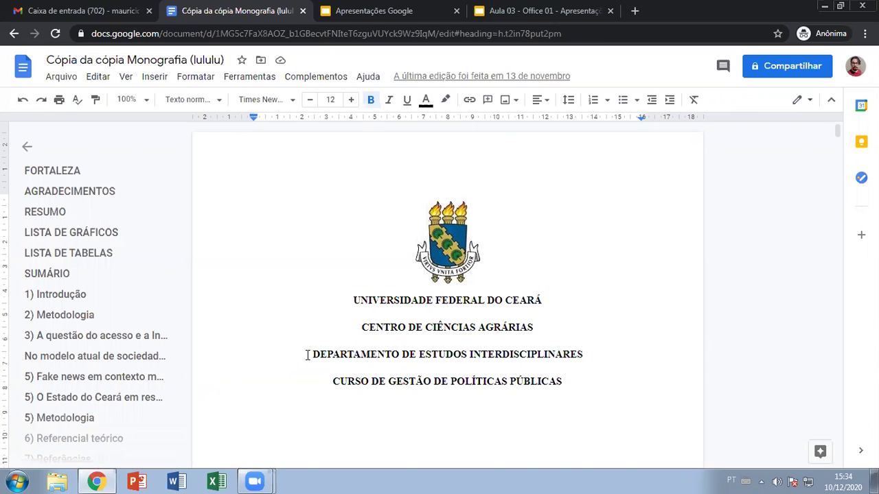
Step: Examine the rest of the monograph's cover, from the course line through title and author to city and year
key("Down")
key("Down")
key("Down")
key("Down")
key("Down")
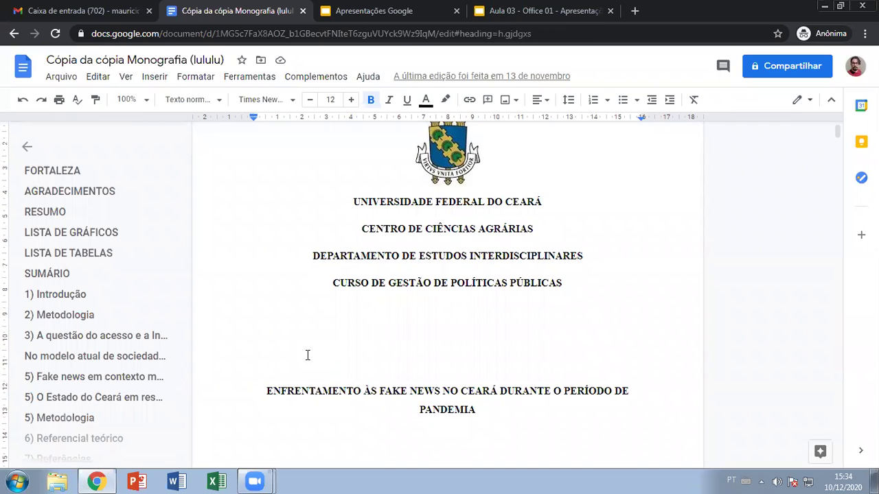
key("Down")
key("Down")
key("Down")
key("Down")
key("Down")
key("Down")
key("Down")
key("Down")
key("Down")
key("Down")
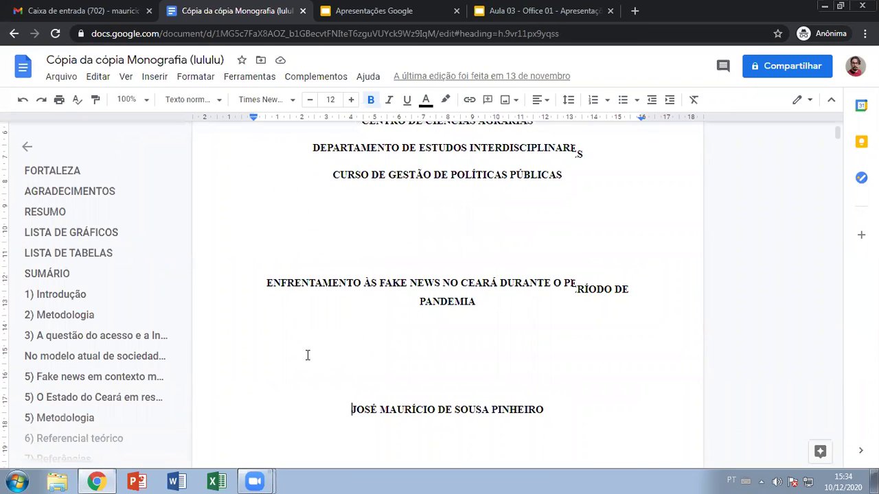
key("Down")
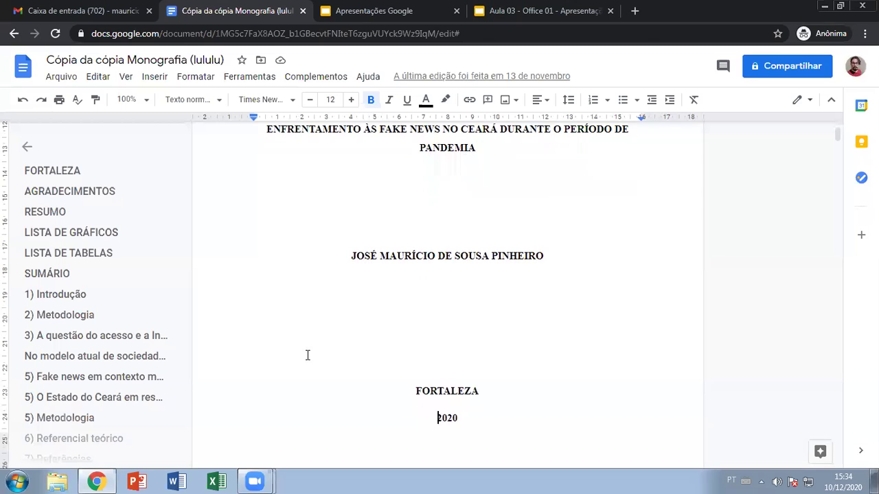
Step: Return to the start of the monograph and review the cover line by line, continuing to the title page
key("ctrl+Home")
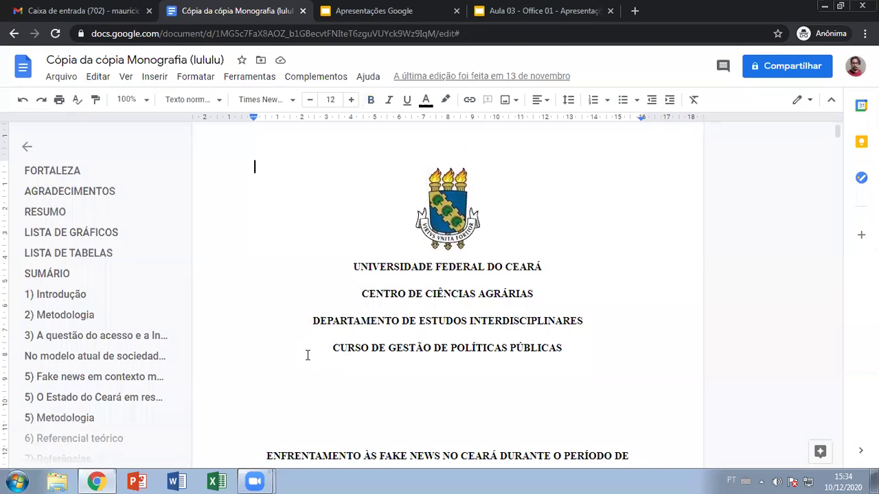
key("Down")
key("Down")
key("Down")
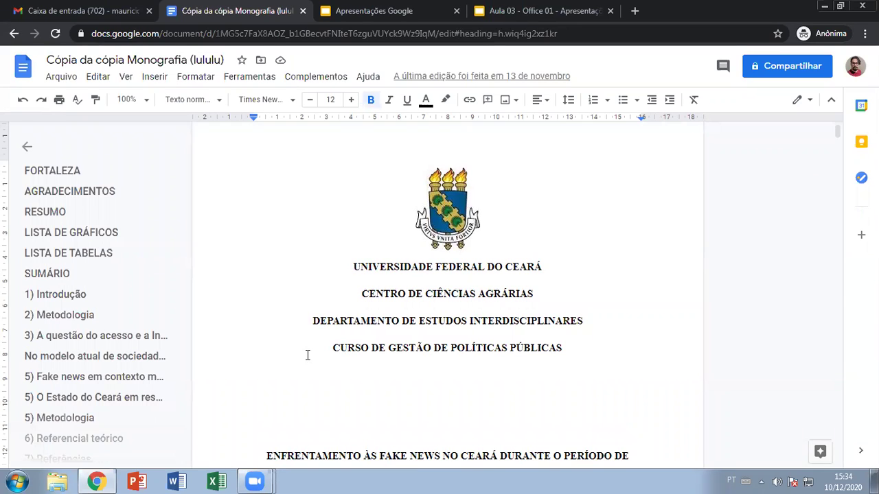
key("Down")
key("Down")
key("Down")
key("Down")
key("Down")
key("Down")
key("Down")
key("Down")
key("Down")
key("Down")
key("Down")
key("Down")
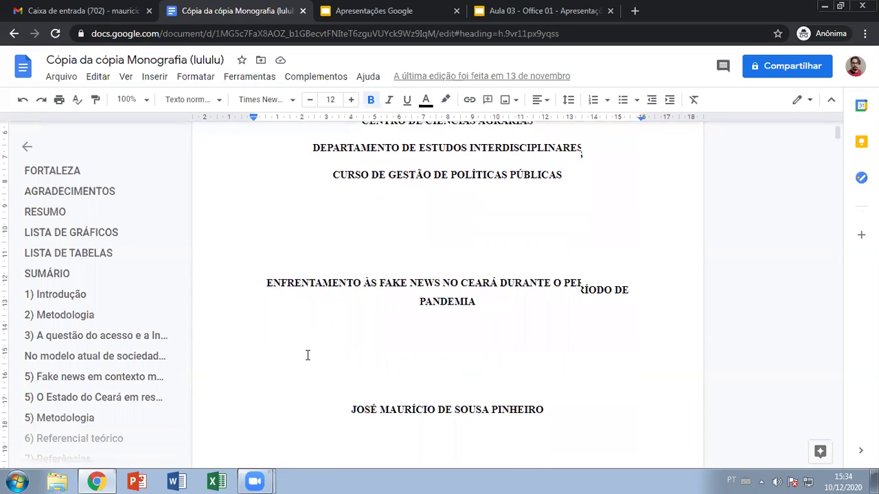
key("Down")
key("Down")
key("Down")
key("Down")
key("Down")
key("Down")
key("Down")
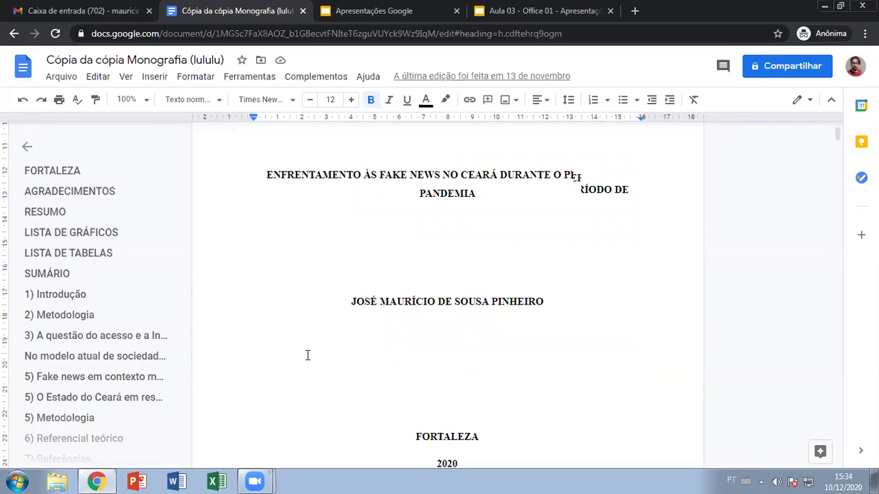
scroll(392, 330, "down", 5)
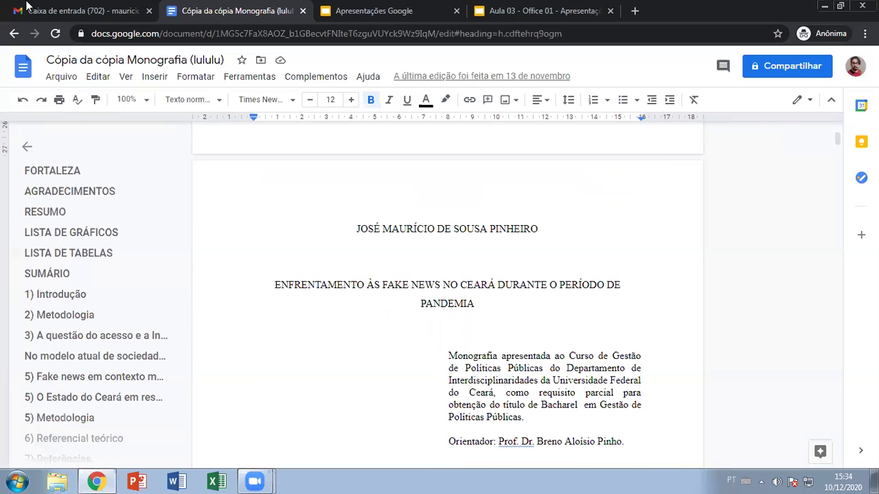
Step: Compare the monograph's cover page with the author and title lines on the following title page
scroll(385, 254, "up", 5)
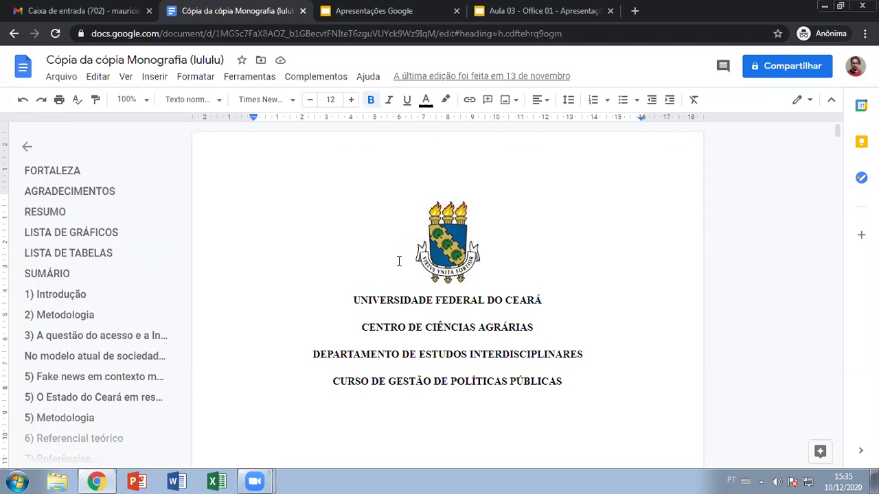
scroll(426, 251, "down", 10)
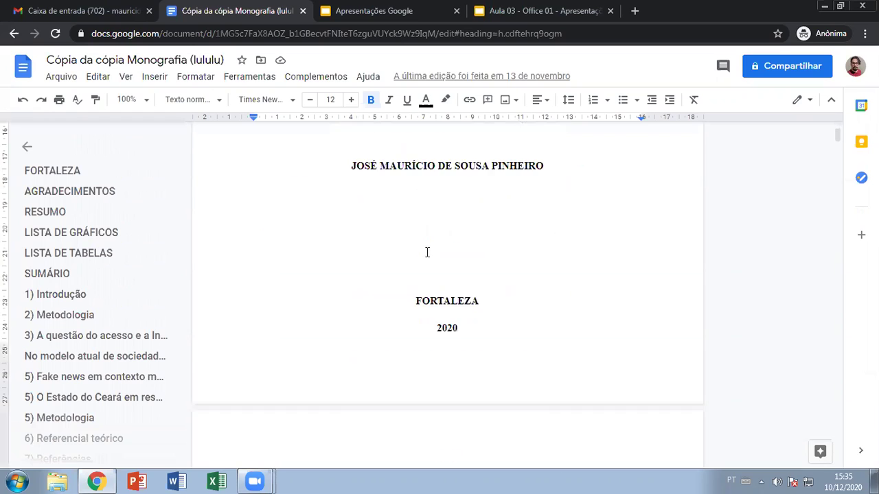
scroll(426, 252, "down", 1)
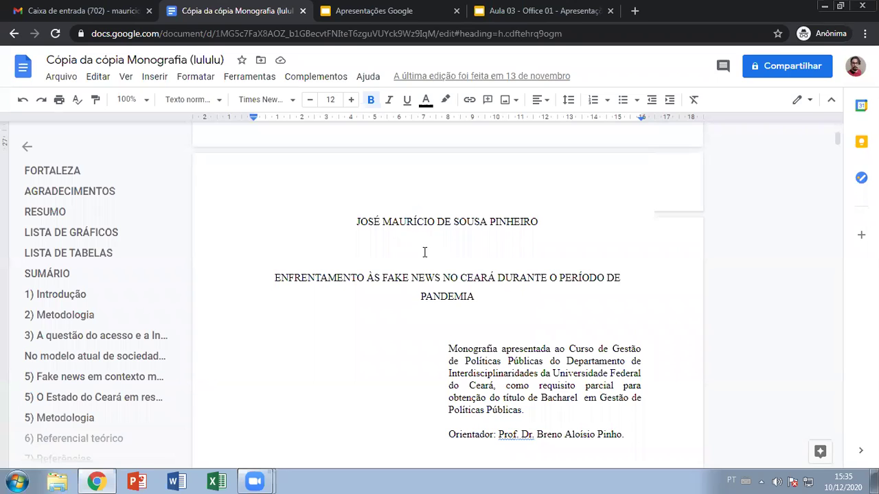
scroll(424, 255, "down", 2)
scroll(449, 237, "up", 1)
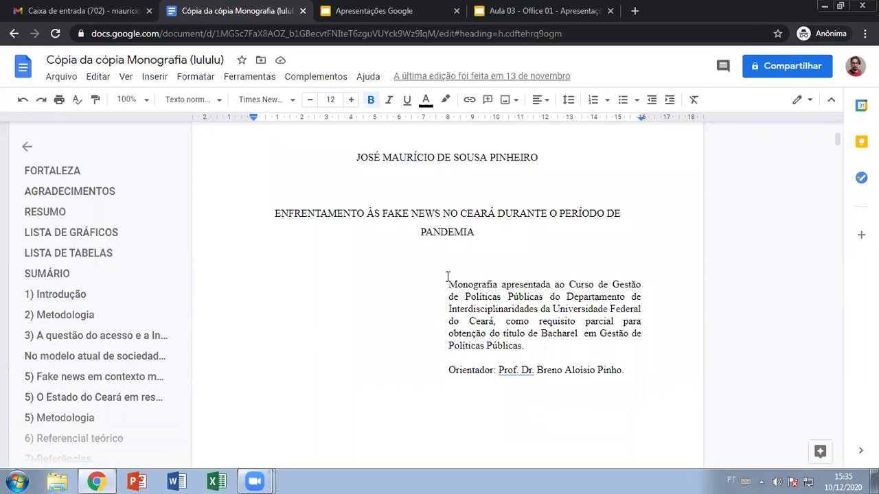
Step: Place the cursor at the start of the title page's "Monografia apresentada" note to examine its indentation
left_click(449, 275)
left_click(450, 281)
scroll(451, 284, "up", 2)
scroll(452, 289, "down", 1)
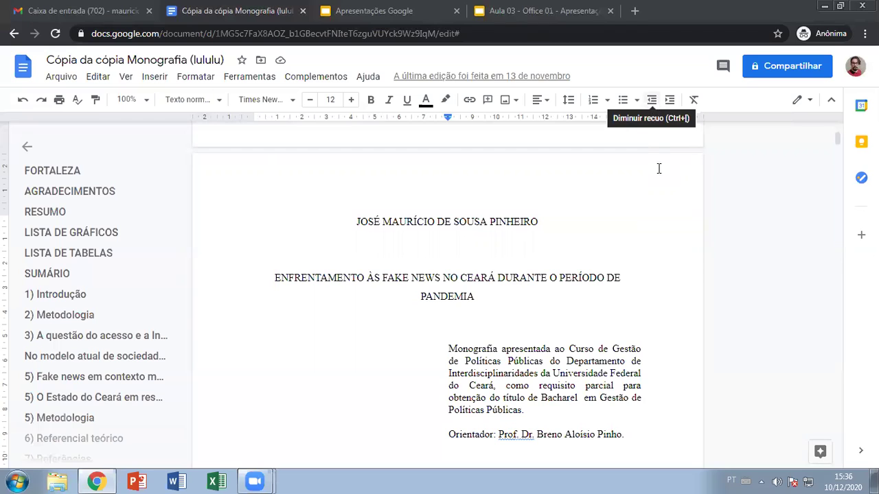
Step: Examine the city and year at the foot of the title page and return to the monograph's cover
left_click(552, 327)
scroll(551, 327, "down", 3)
left_click(552, 328)
scroll(552, 328, "down", 3)
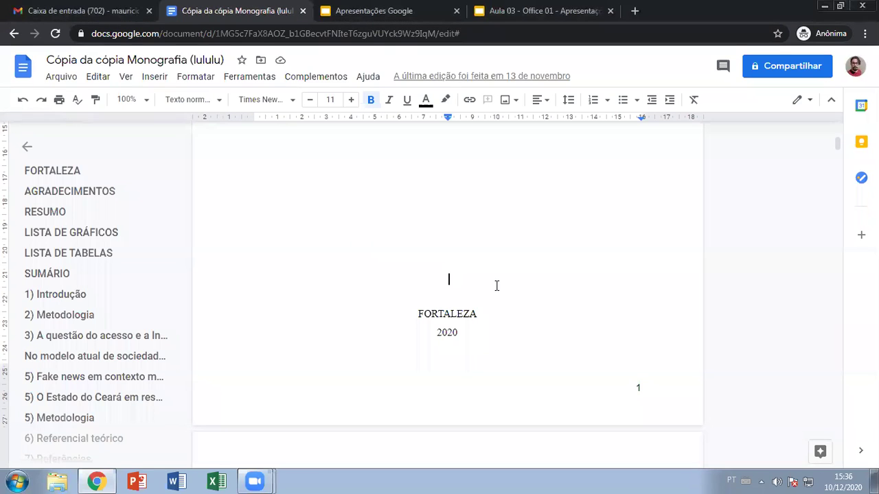
scroll(498, 286, "up", 7)
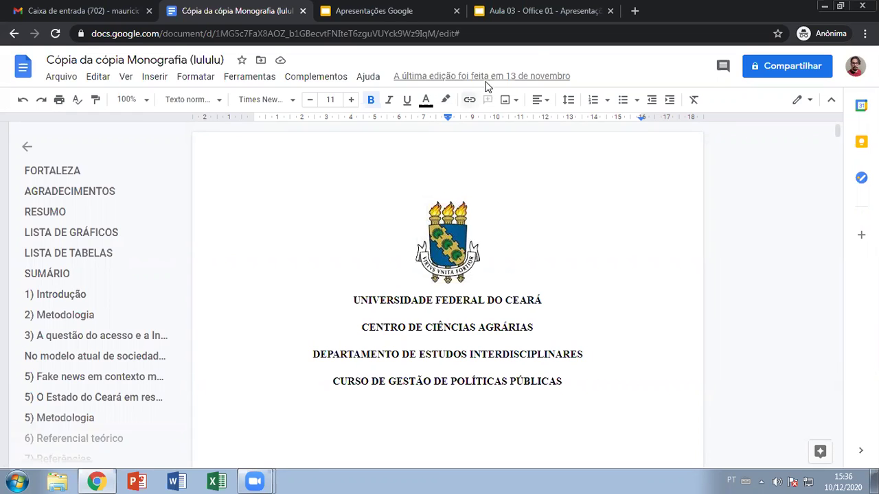
Step: Consult the Aula 03 slide on Dedicatória and Agradecimentos, and locate the dedication page in the monograph
left_click(523, 18)
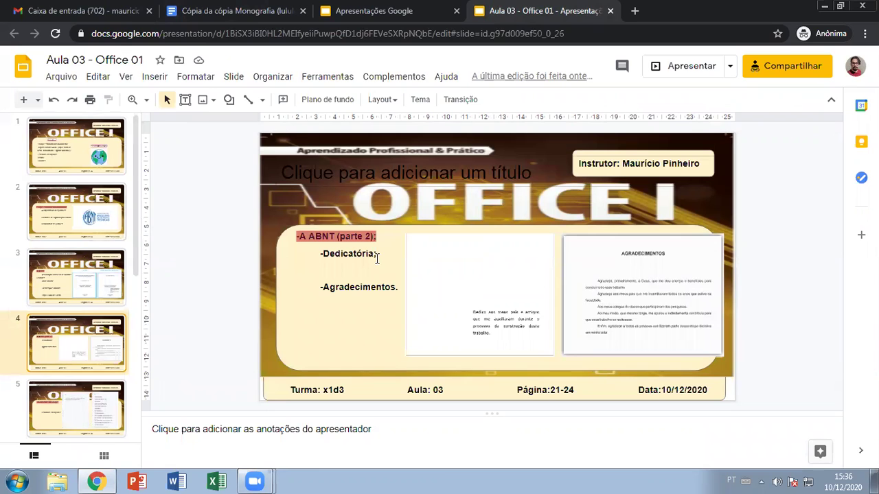
left_click(398, 18)
left_click(278, 6)
scroll(485, 261, "down", 14)
scroll(485, 261, "up", 4)
scroll(484, 261, "down", 18)
scroll(484, 261, "up", 5)
key("ctrl+z")
key("ctrl+z")
key("ctrl+z")
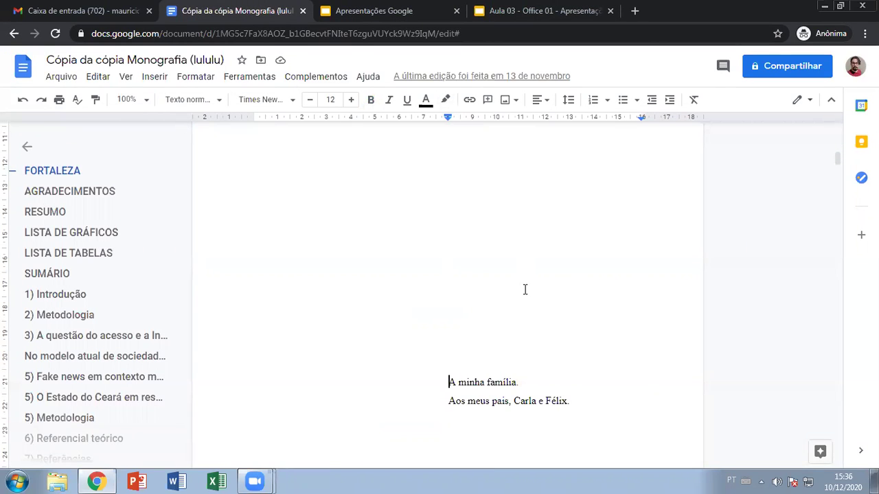
scroll(506, 310, "down", 2)
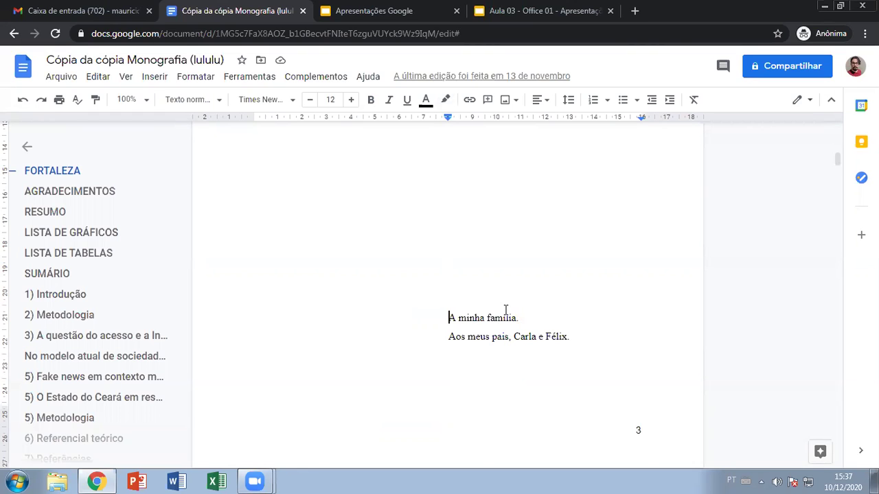
Step: Move on from the dedication to the AGRADECIMENTOS page and examine its heading and paragraphs
key("Down")
key("Down")
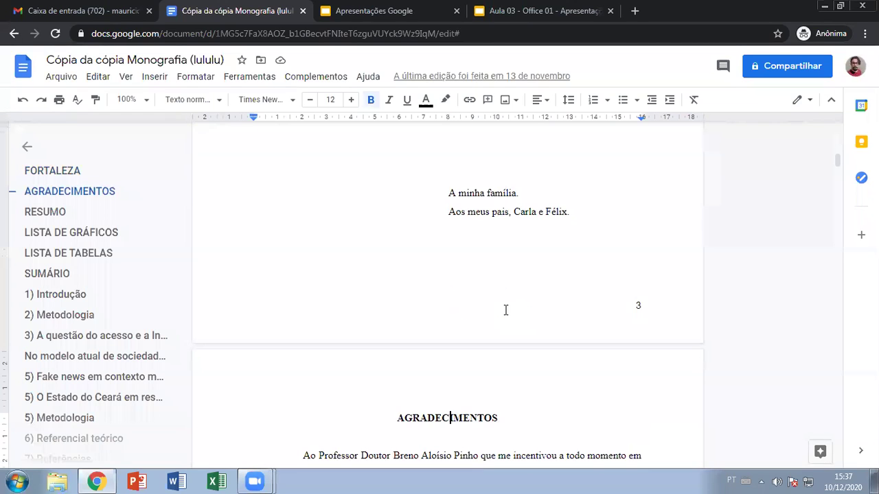
key("Down")
key("Down")
key("Down")
key("Down")
key("Down")
key("Down")
key("Down")
key("Down")
key("Down")
key("Down")
key("Down")
key("Down")
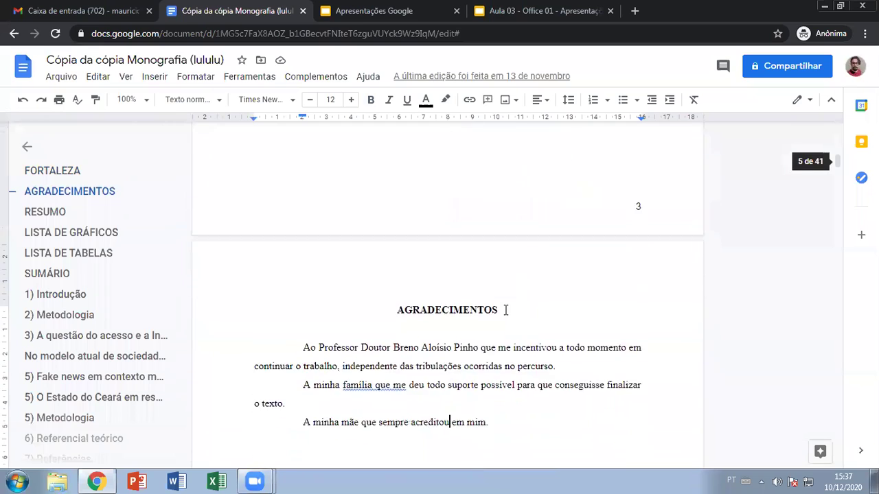
key("Up")
key("Up")
key("Up")
key("Up")
key("Up")
key("Up")
key("Up")
key("Up")
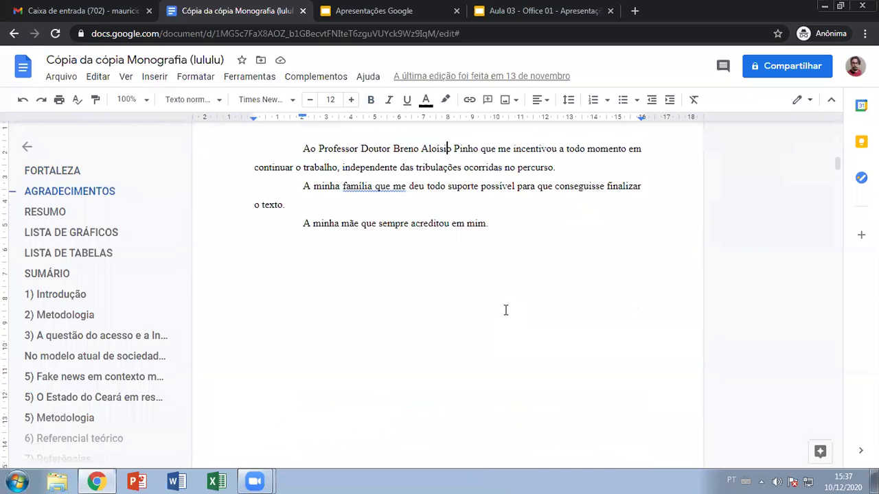
key("Up")
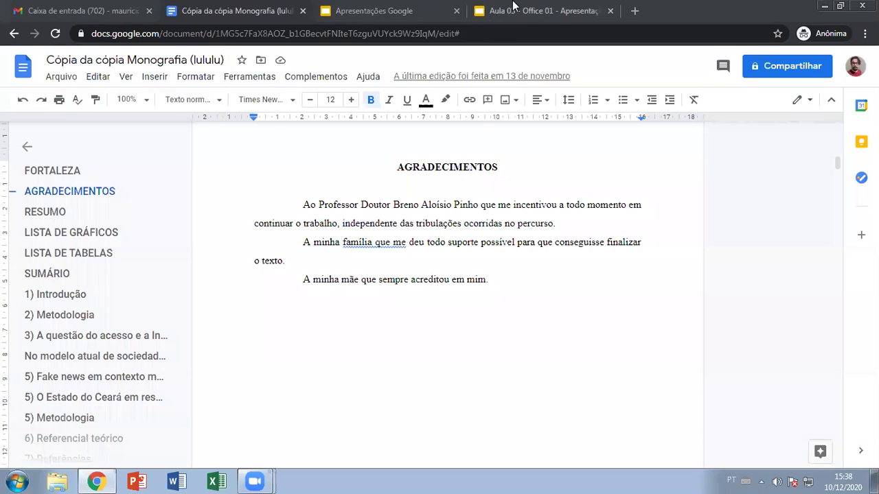
Step: Switch to the Aula 03 slides, present from slide 4 to the "Estrutura em tópicos" slide, and exit the slideshow
left_click(490, 18)
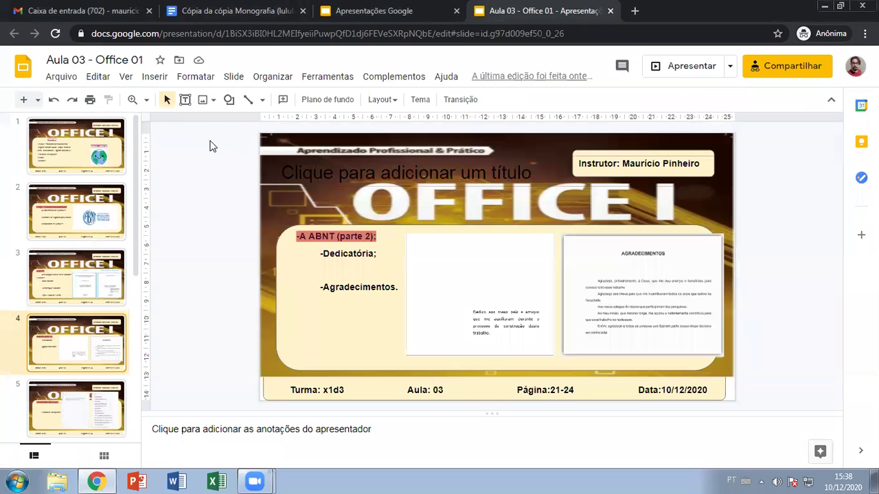
left_click(678, 69)
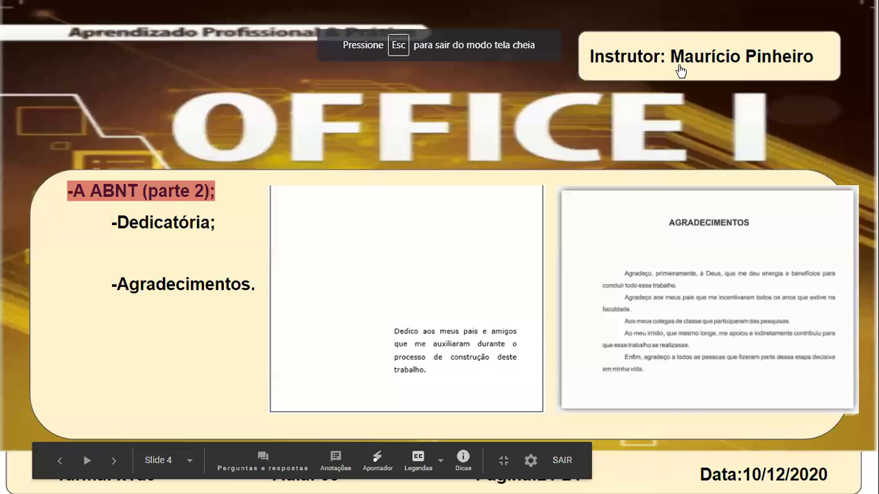
key("Right")
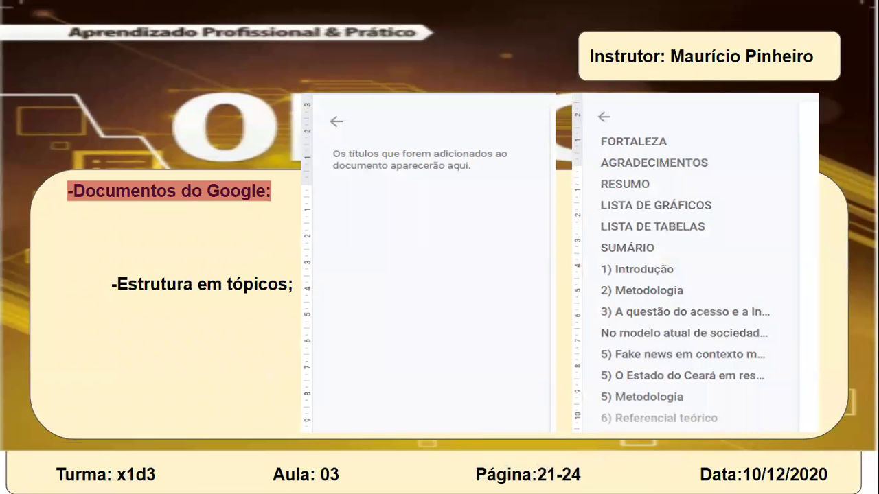
key("Left")
key("Right")
key("Escape")
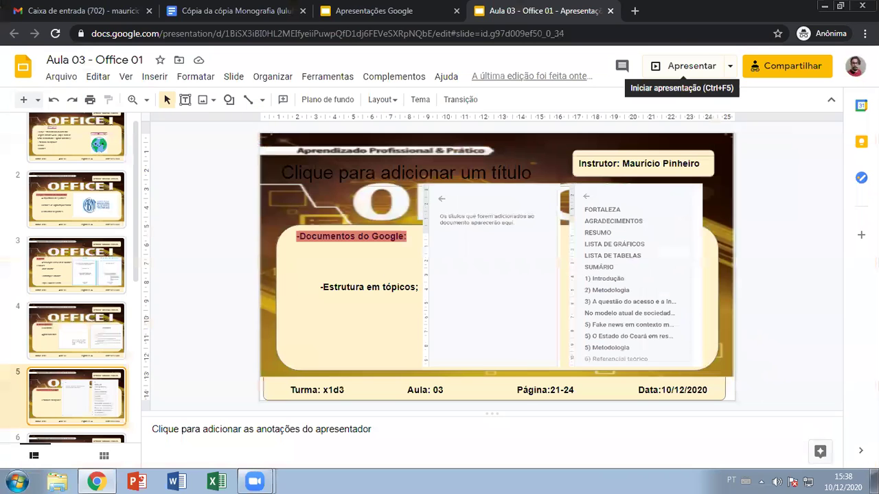
Step: Switch to the monograph and use its outline to jump to FORTALEZA, "1) Introdução" and "5) Metodologia"
left_click(225, 8)
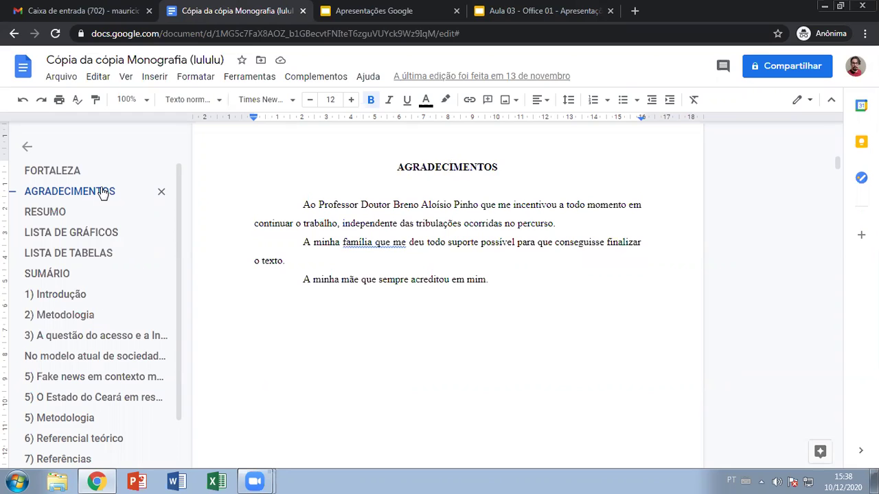
left_click(59, 175)
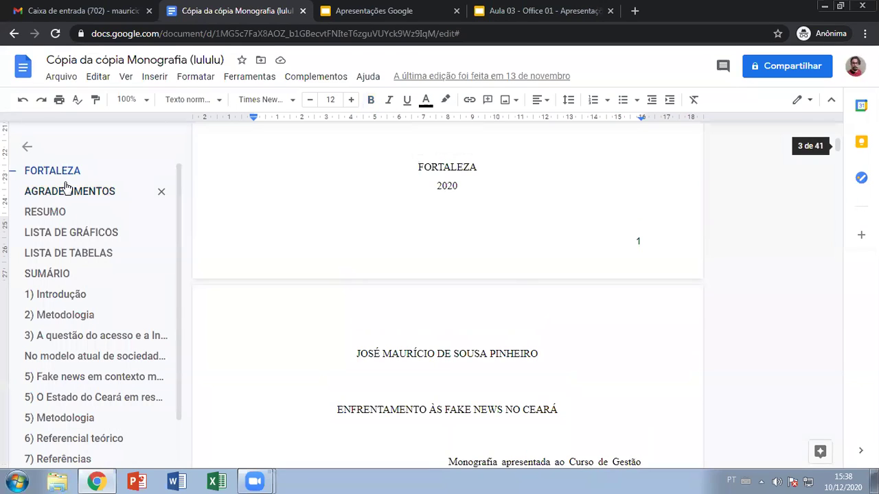
left_click(66, 300)
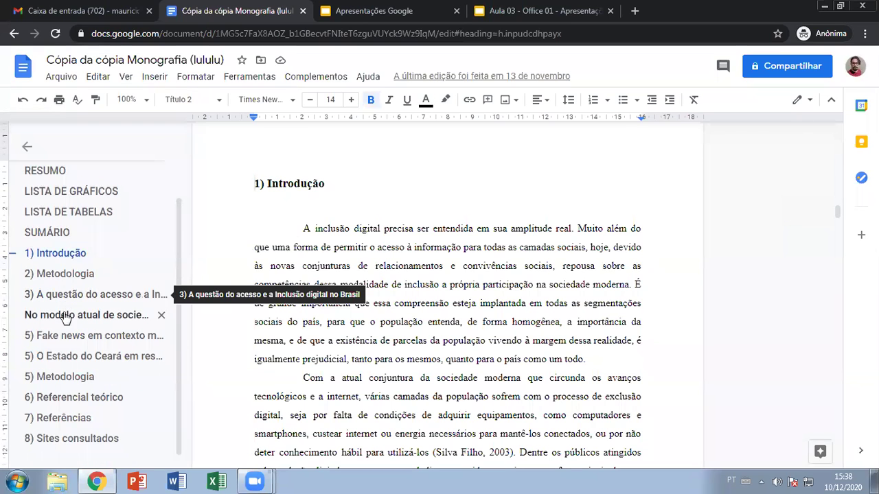
left_click(67, 377)
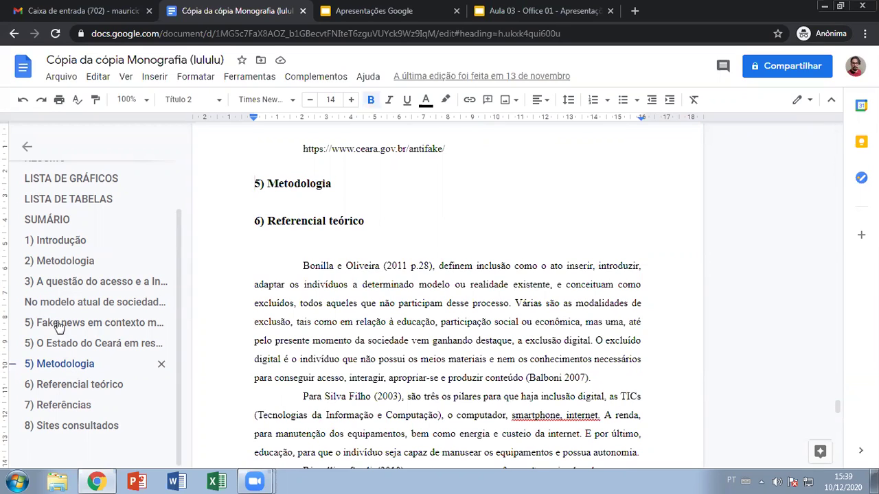
Step: Open the CPS MAKER document from the documents list and enter "CPS MAKER" as its first line
left_click(38, 83)
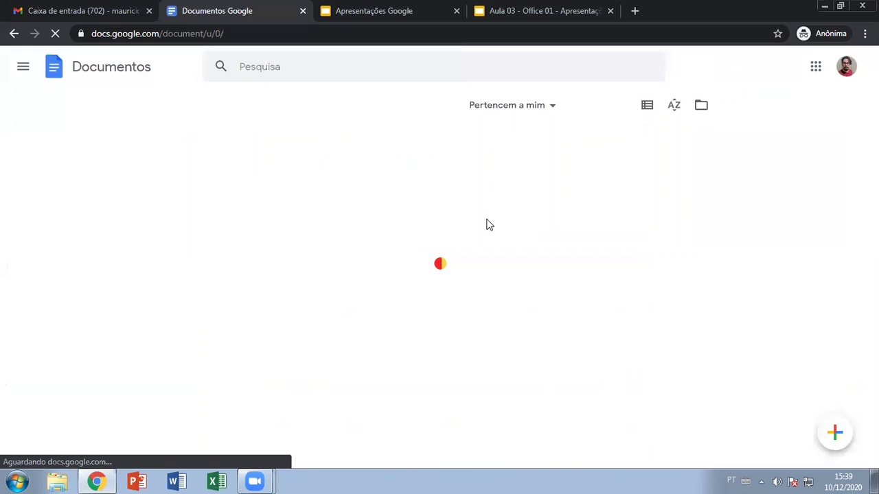
left_click(324, 209)
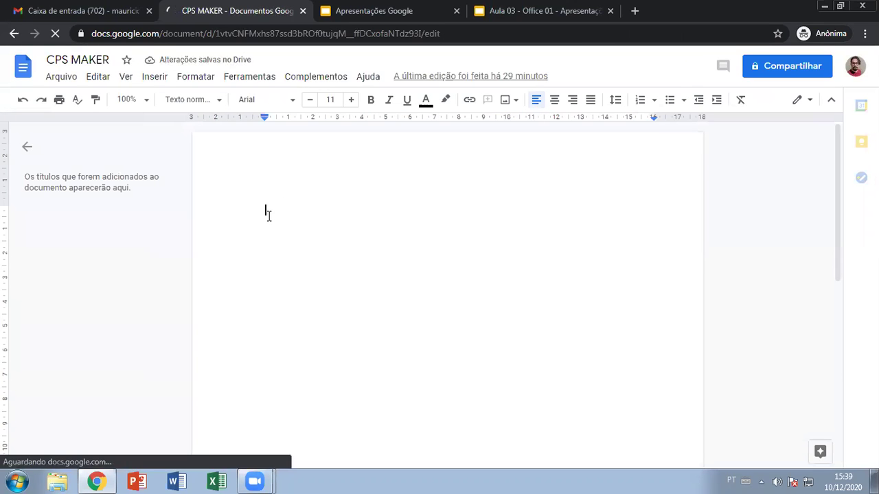
type("CPS MAJKER")
key("BackSpace")
key("BackSpace")
key("BackSpace")
key("BackSpace")
type("KER")
key("Return")
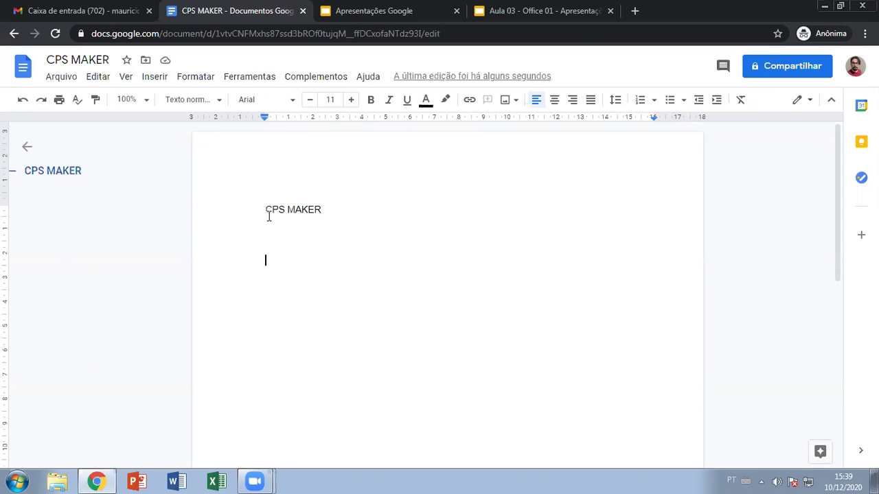
Step: Add the line "Mm moments" below CPS MAKER and make it bold
type("Mm")
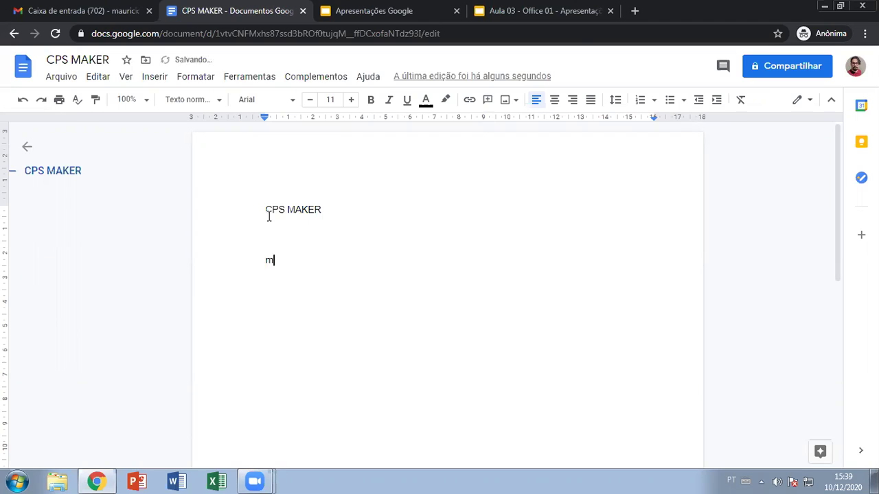
type(" moments")
key("Return")
key("Return")
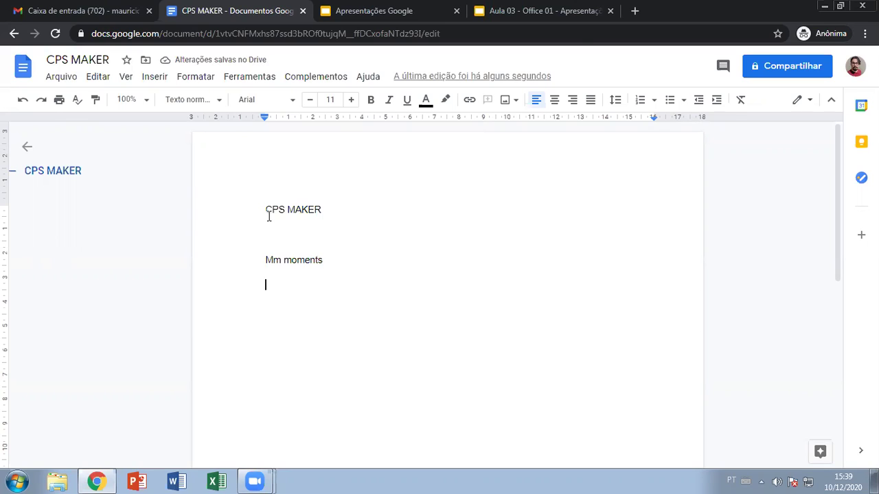
left_click_drag(323, 262, 256, 260)
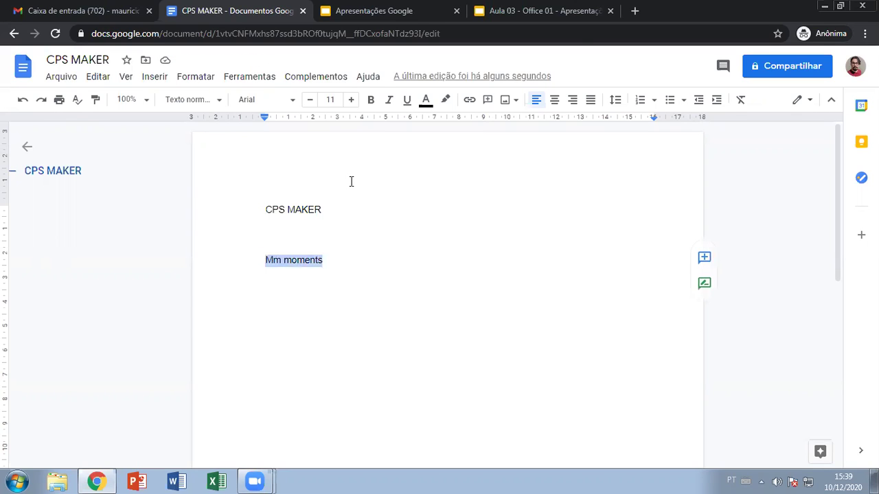
key("ctrl+b")
left_click(341, 259)
key("Return")
Step: Rewrite the bold line in capitals as "MM MOMENTS" and start a new line below it
left_click_drag(332, 267, 274, 261)
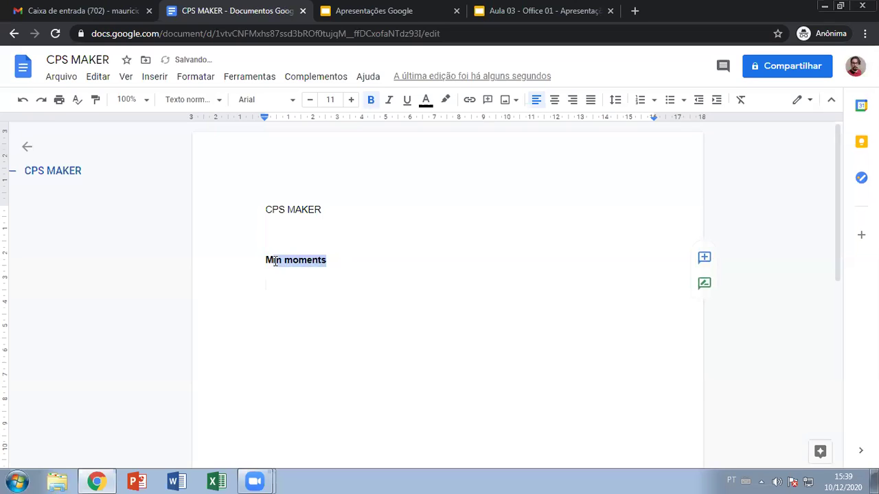
type("M")
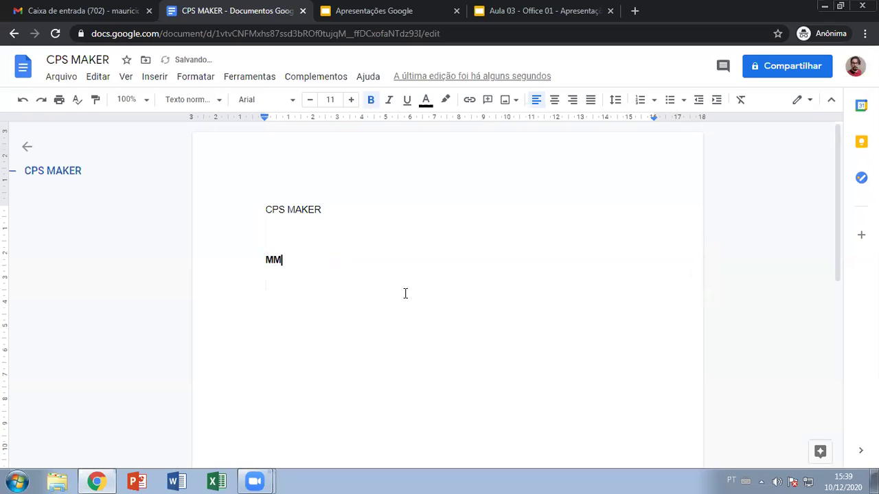
type(" MOMENTS")
key("Return")
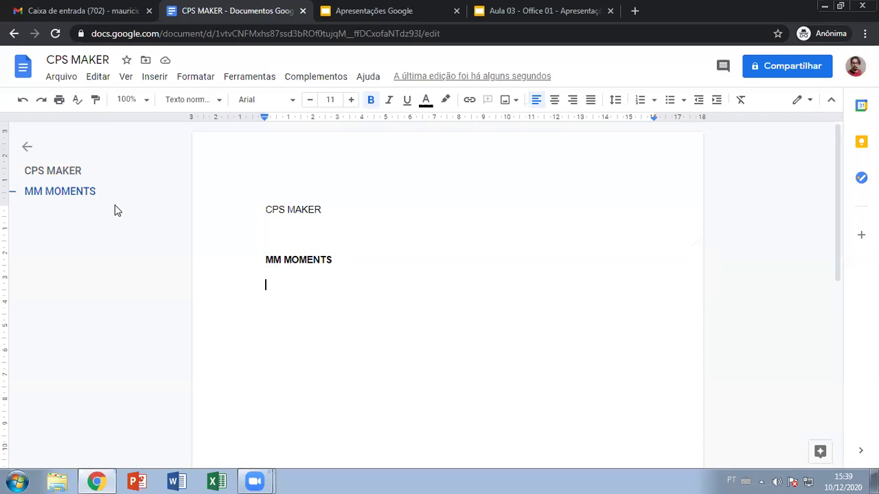
Step: Remove the MM MOMENTS and CPS MAKER entries from the document outline
left_click(160, 194)
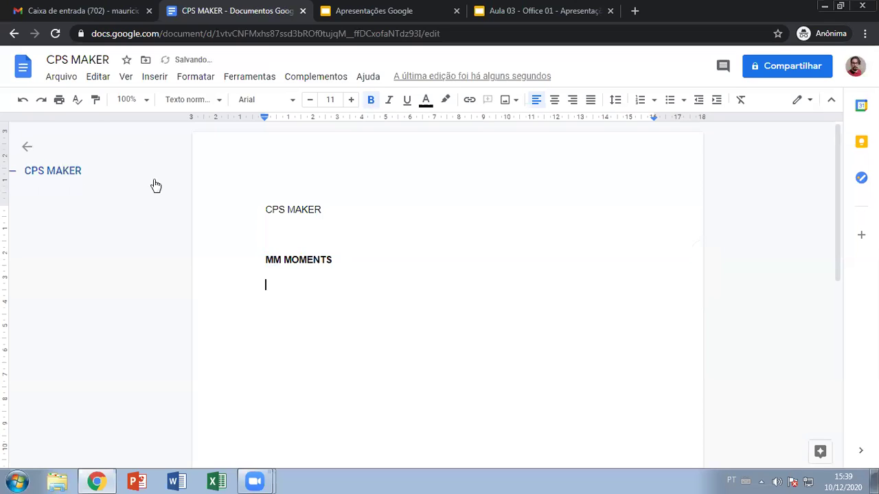
left_click(161, 172)
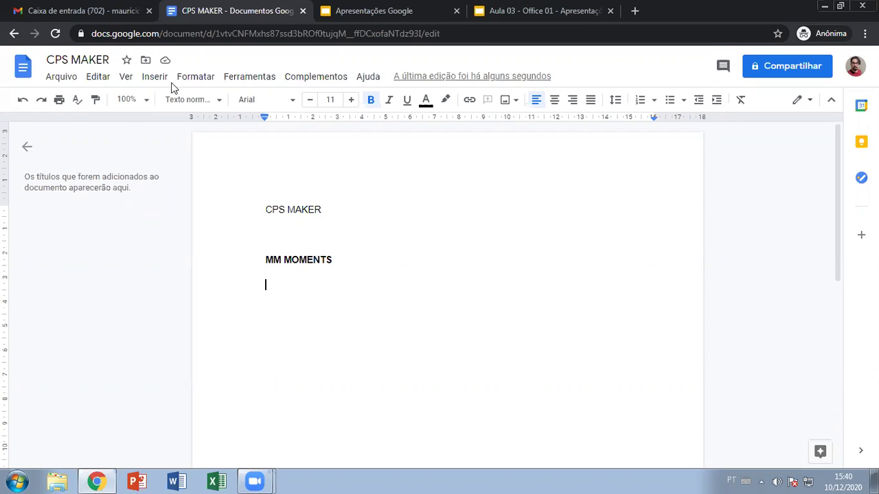
Step: Switch back to the Aula 03 slides and start the slideshow at the "Estrutura em tópicos" slide
left_click(542, 10)
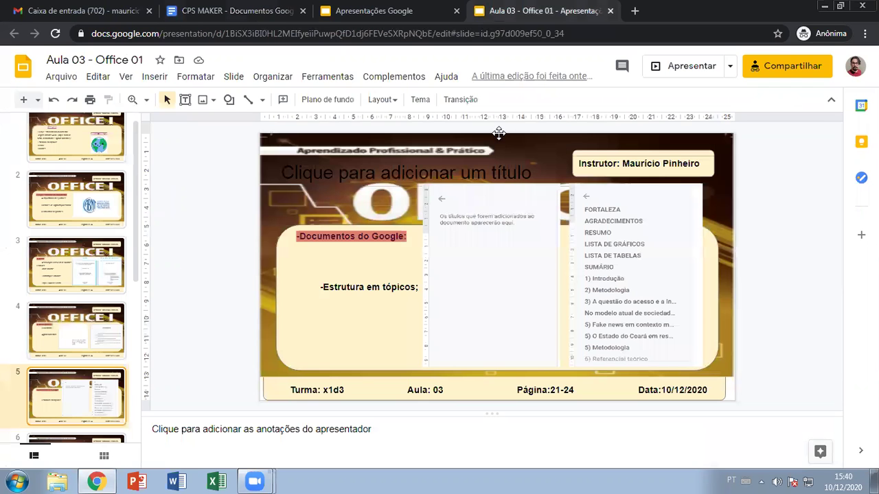
left_click(668, 65)
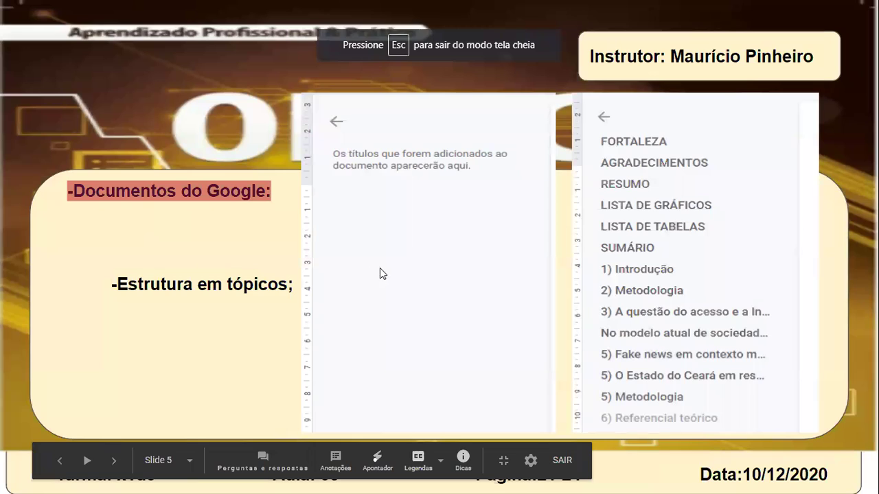
Step: Advance the slideshow to the "Formatação de Texto" slide, leave it, and open the "Atividade Prática 01/12" document in Google Docs
left_click(383, 274)
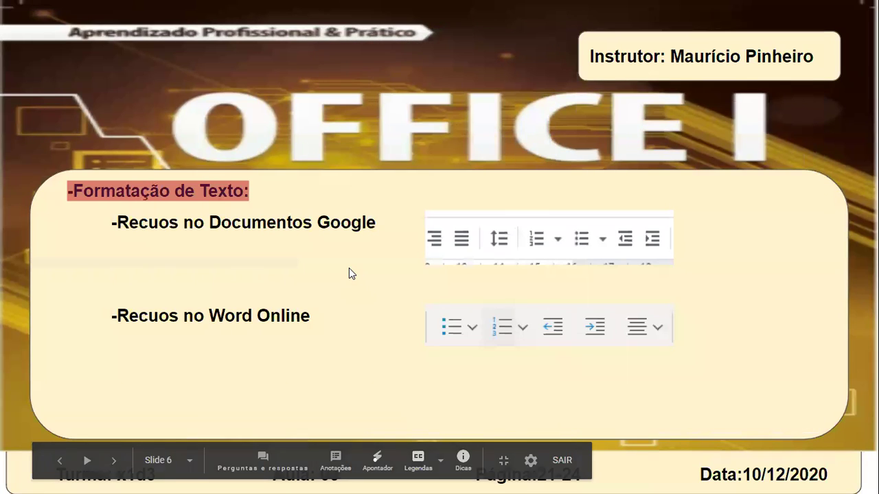
key("Escape")
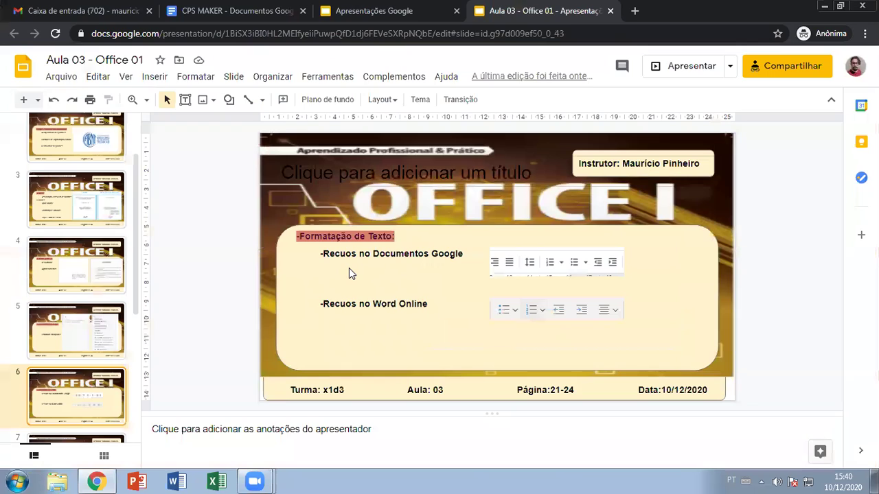
left_click(267, 9)
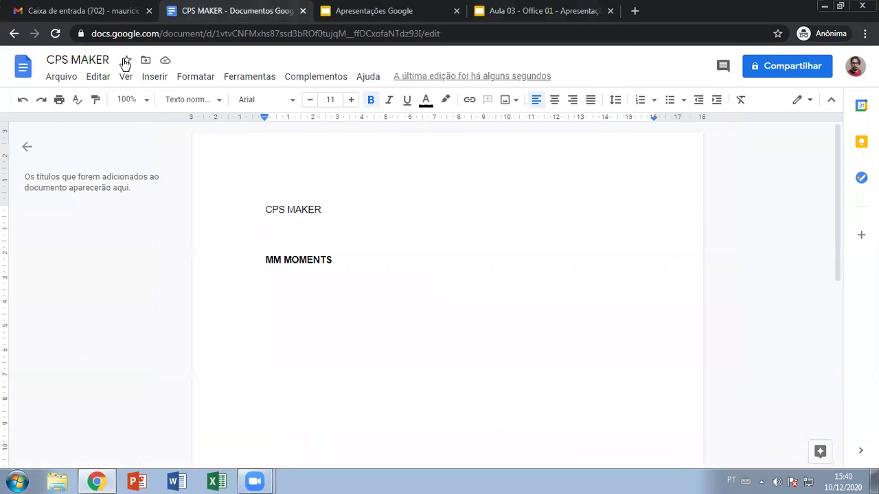
left_click(24, 67)
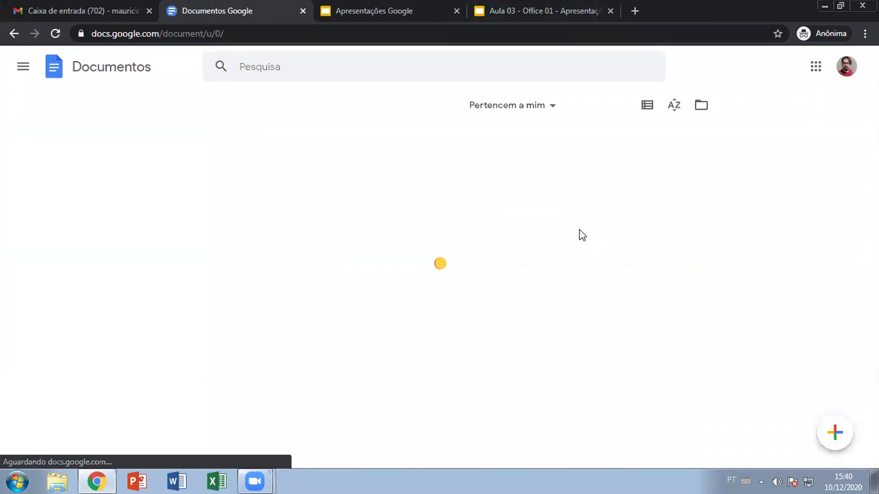
scroll(773, 206, "down", 2)
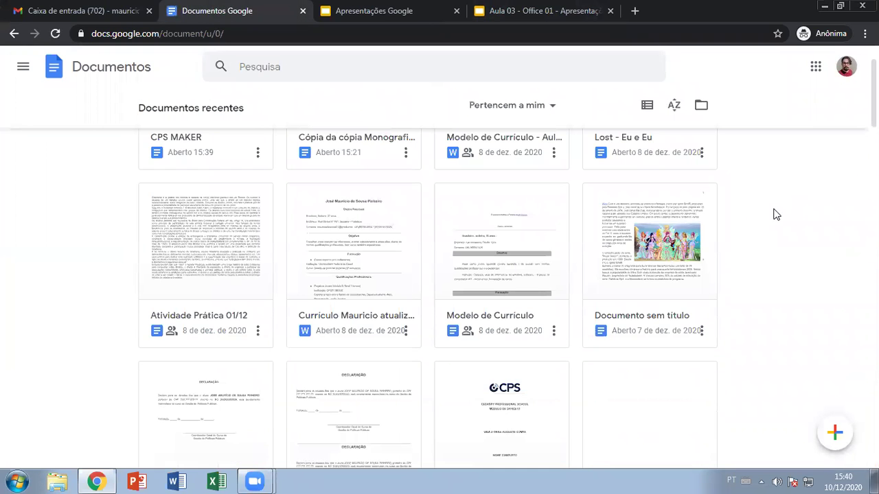
left_click(195, 235)
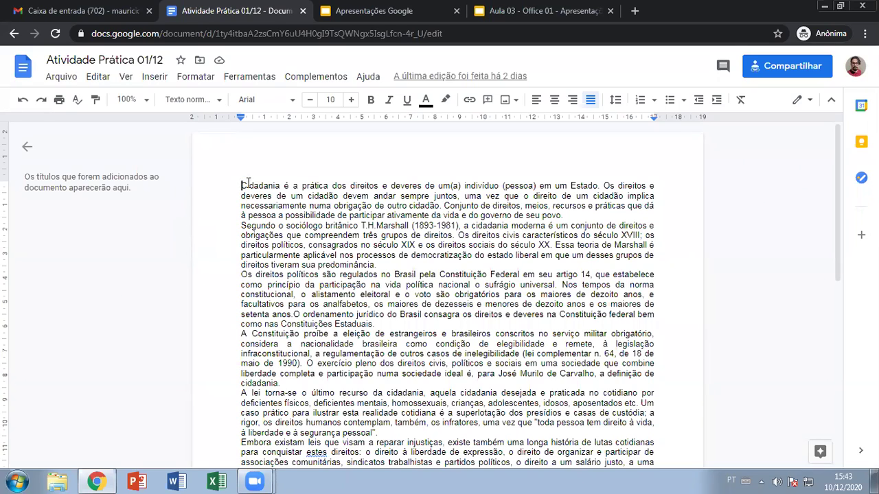
Step: Try a 2 cm left indent on the whole first paragraph, starting with "Cidadania é a prática", and undo it
left_click_drag(241, 184, 487, 223)
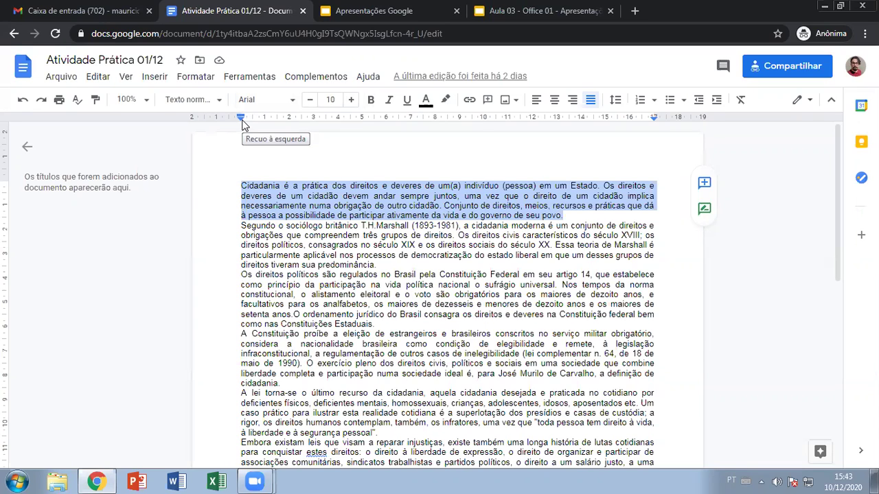
left_click_drag(241, 121, 294, 122)
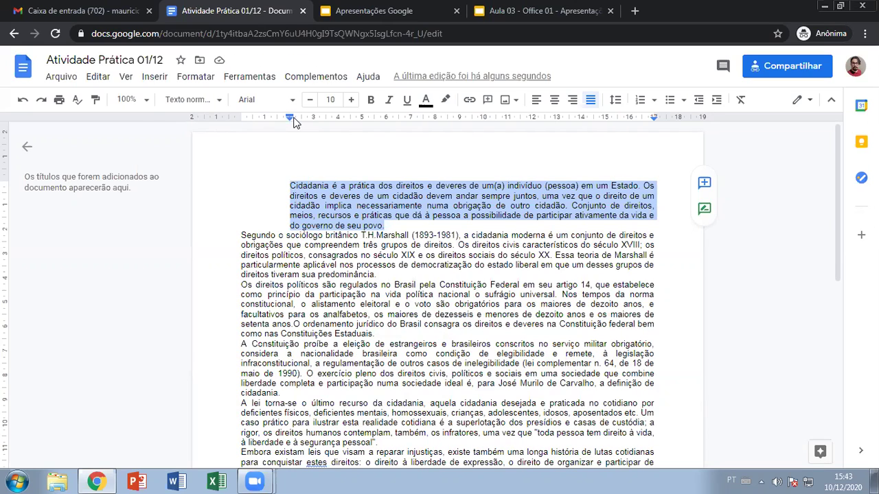
key("ctrl+z")
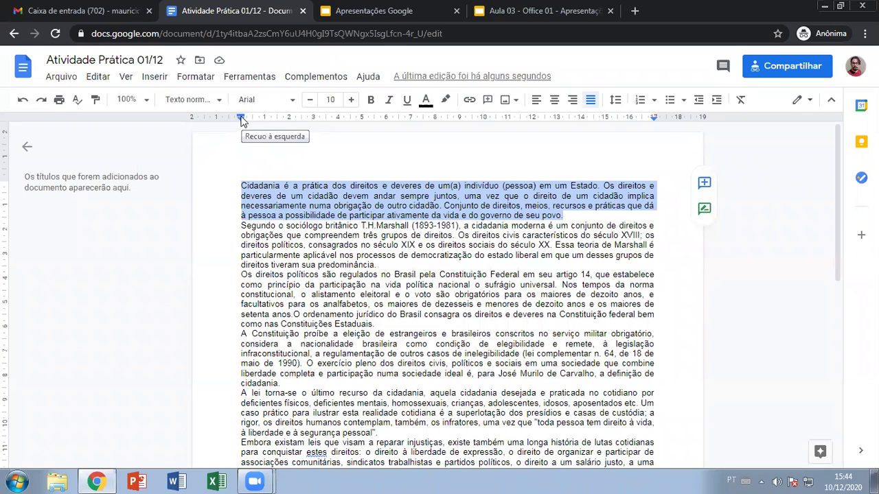
Step: Give the first paragraph a first-line indent of 1.25 cm and move that indent back to the left margin
left_click_drag(241, 121, 272, 123)
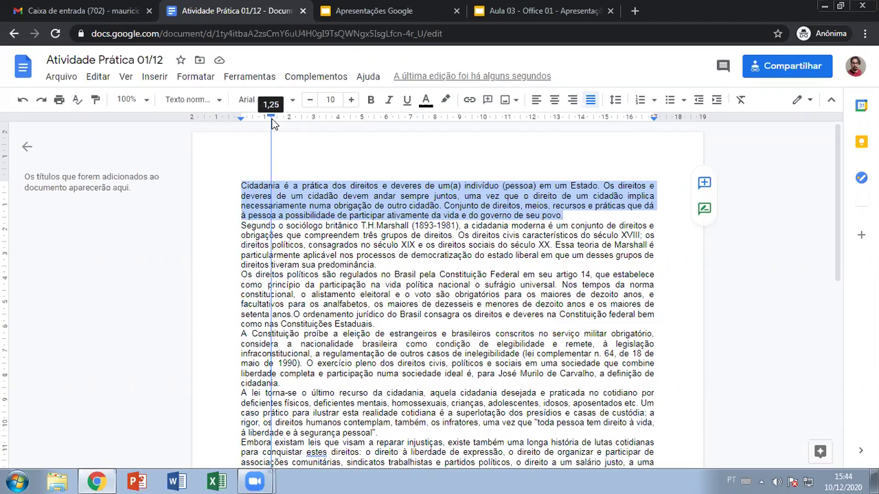
left_click_drag(272, 123, 272, 123)
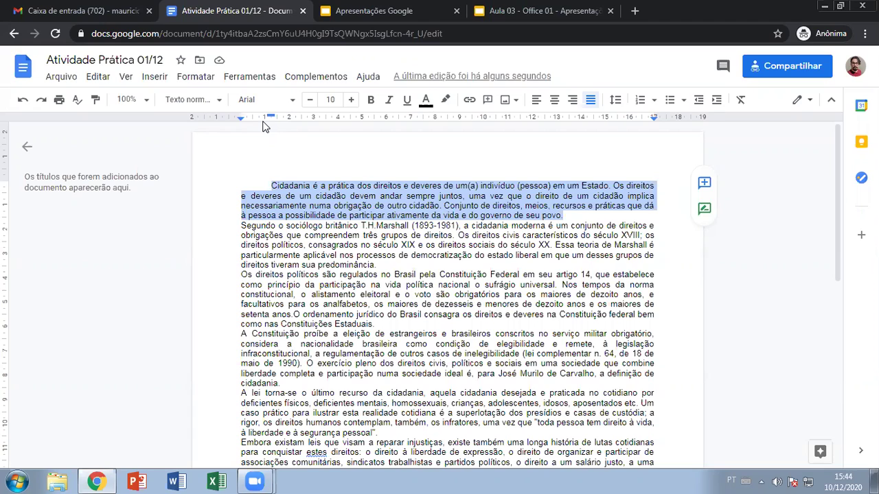
left_click_drag(271, 117, 240, 117)
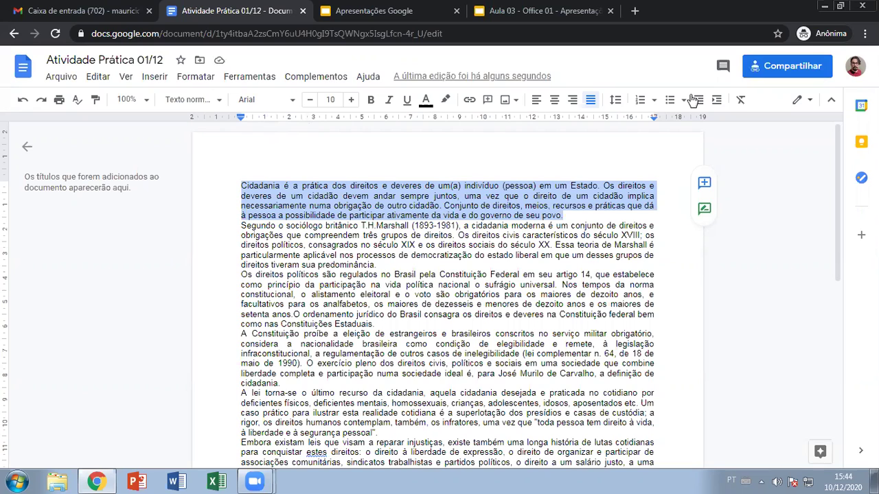
Step: Increase the first paragraph's indent by five levels and decrease it again by five levels
left_click(716, 101)
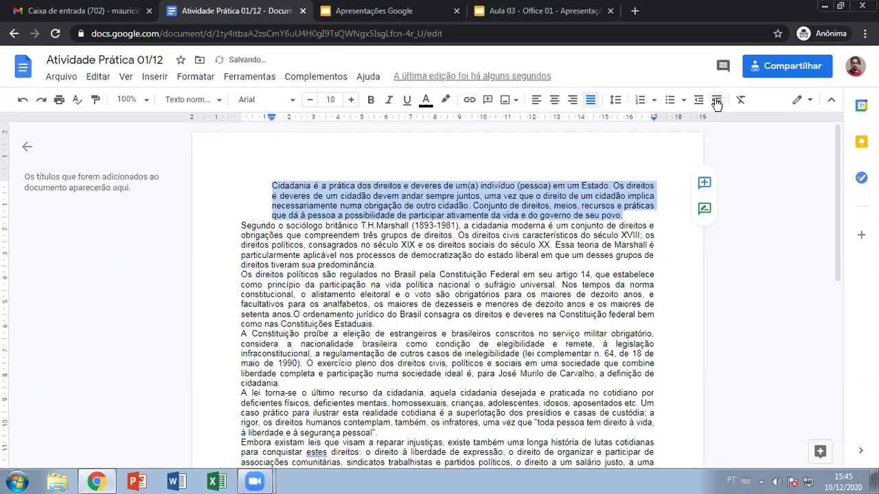
left_click(716, 101)
left_click(716, 101)
left_click(716, 100)
left_click(716, 100)
left_click(699, 101)
left_click(699, 101)
left_click(698, 101)
left_click(698, 100)
left_click(699, 101)
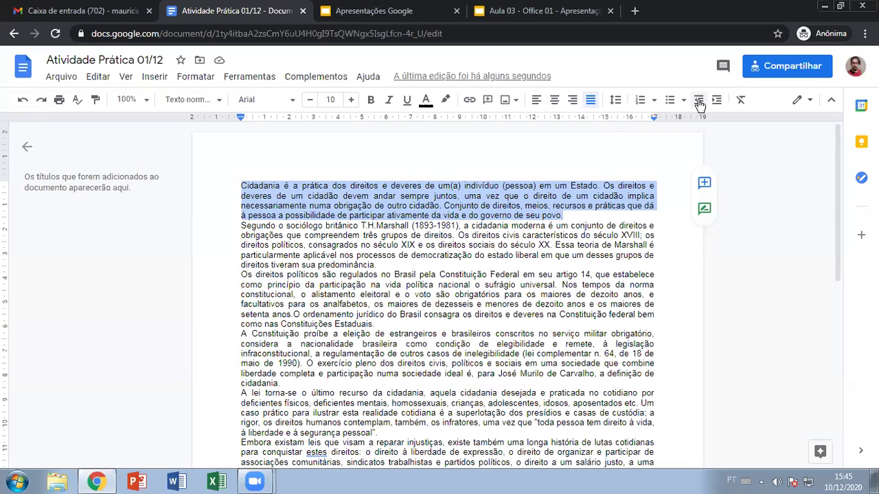
Step: Try increasing the first paragraph's indent by three levels, undo that, and apply a 1.25 cm first-line indent instead
left_click(716, 101)
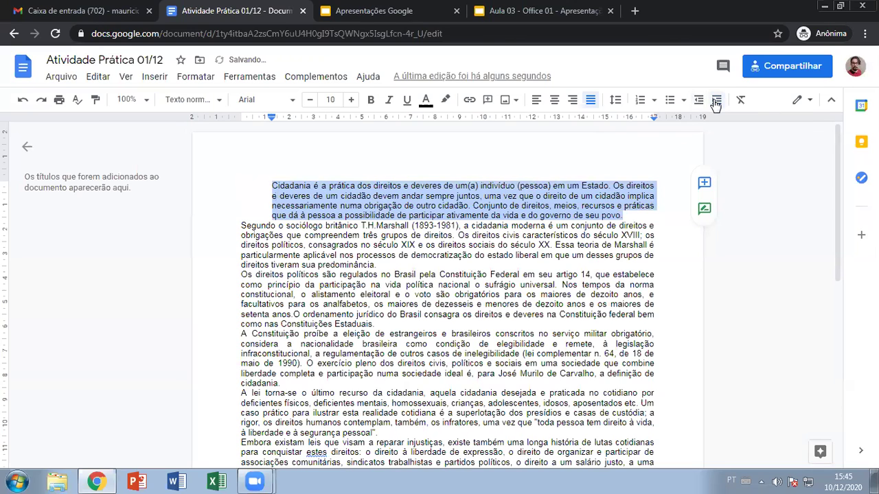
left_click(716, 101)
left_click(716, 101)
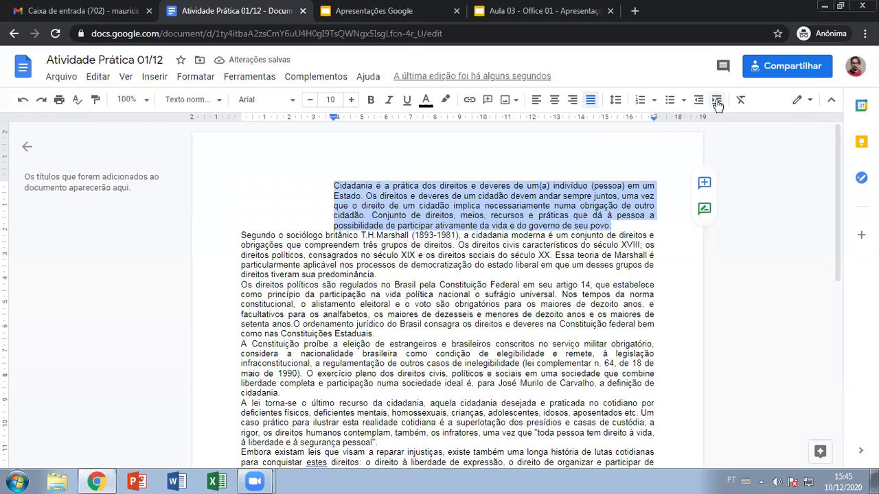
key("ctrl+z")
key("ctrl+z")
key("ctrl+z")
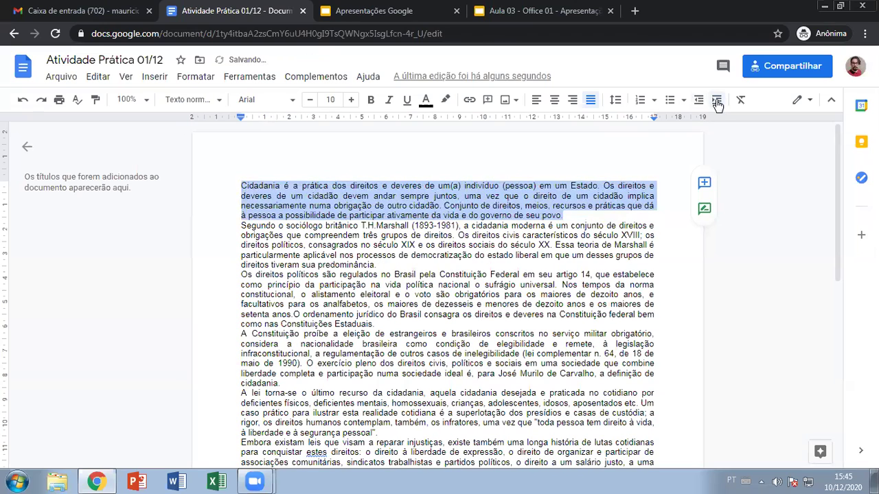
left_click_drag(240, 119, 272, 120)
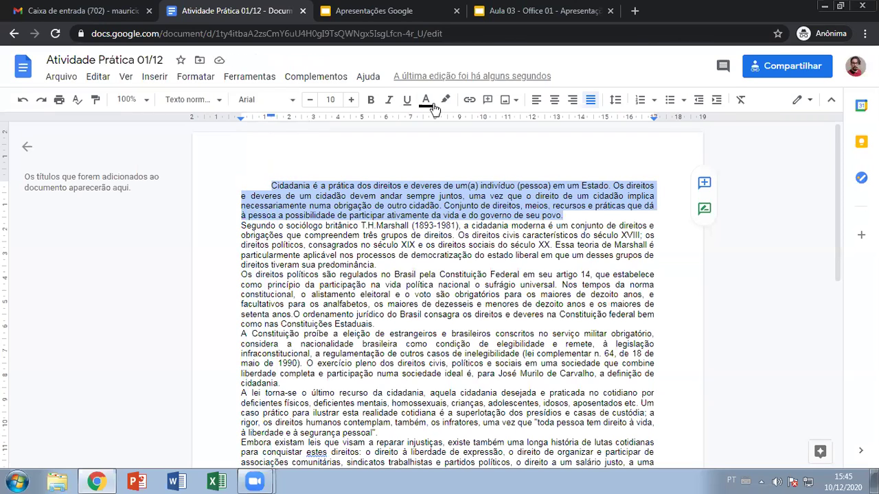
Step: Switch to the Aula 03 slides, present them from the current slide, and browse to the "Atalhos de Edição" shortcut table
left_click(487, 18)
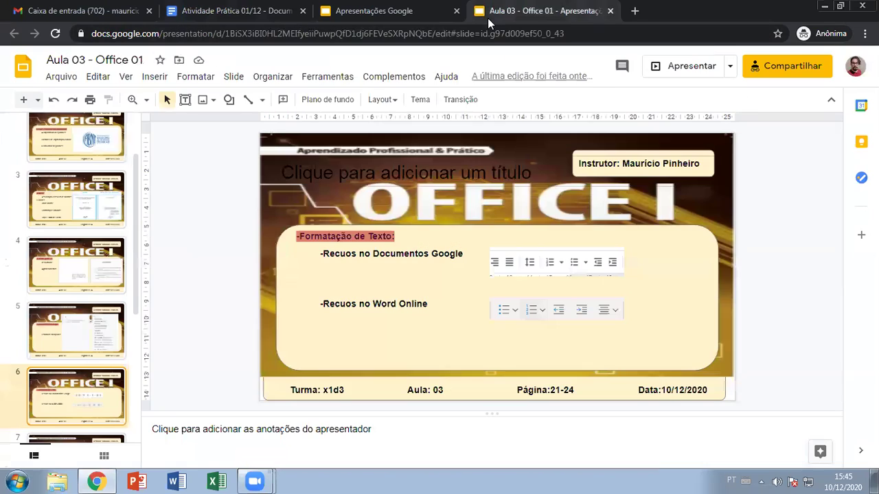
left_click(680, 67)
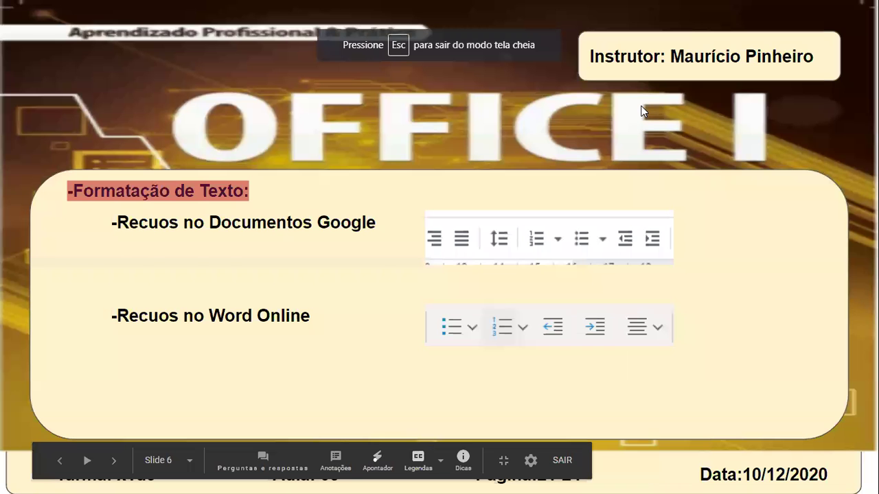
key("Right")
key("Right")
key("Right")
key("Right")
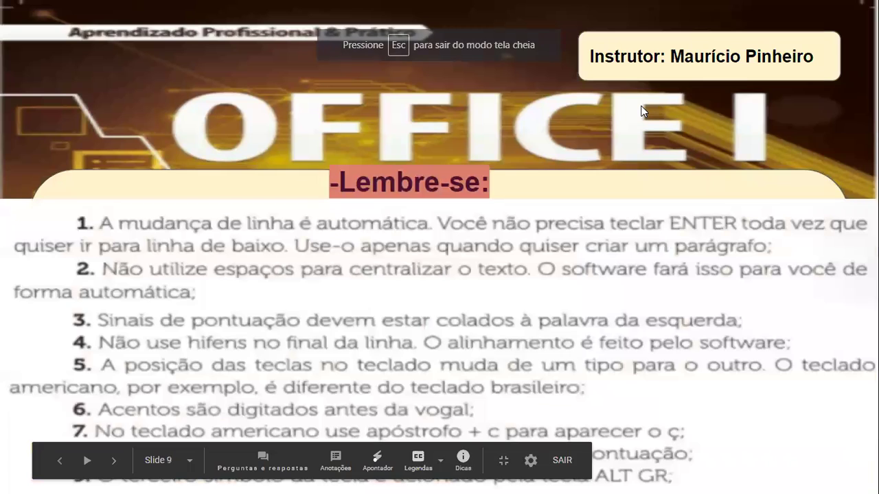
key("Left")
key("Left")
key("Left")
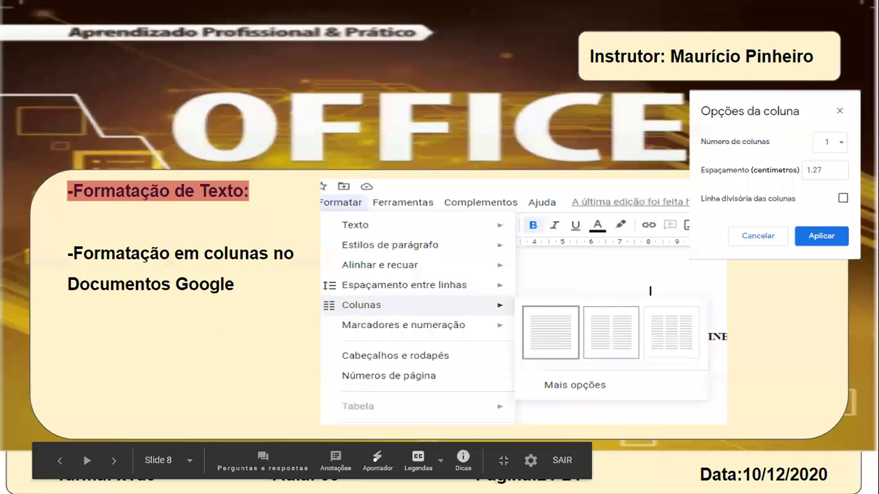
key("Left")
key("Right")
key("Right")
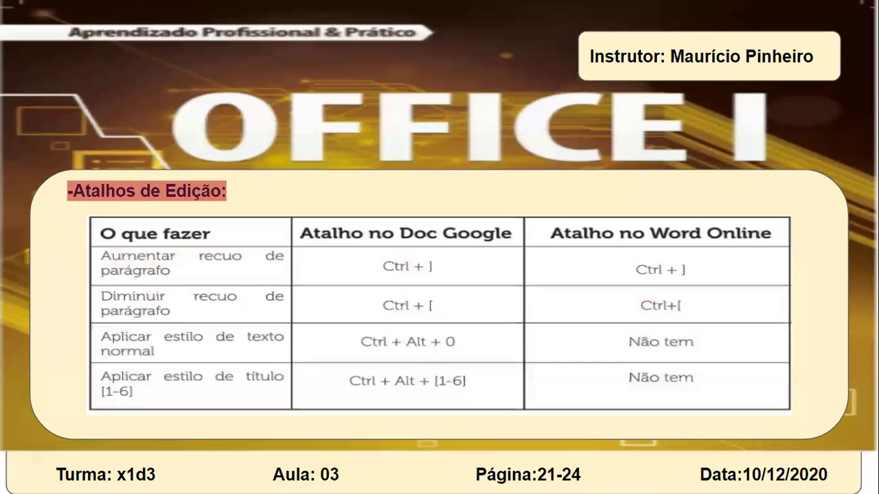
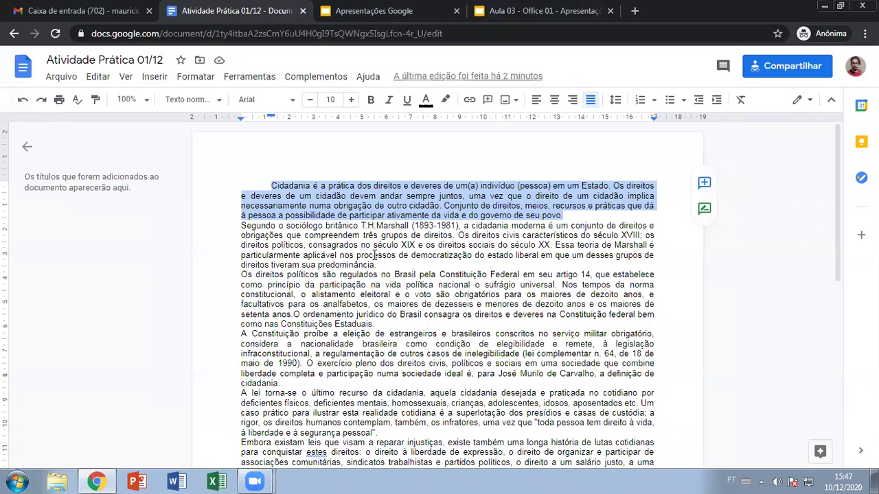
Step: Clear the formatting of the selected first paragraph in the "Atividade Prática 01/12" document
key("ctrl+backslash")
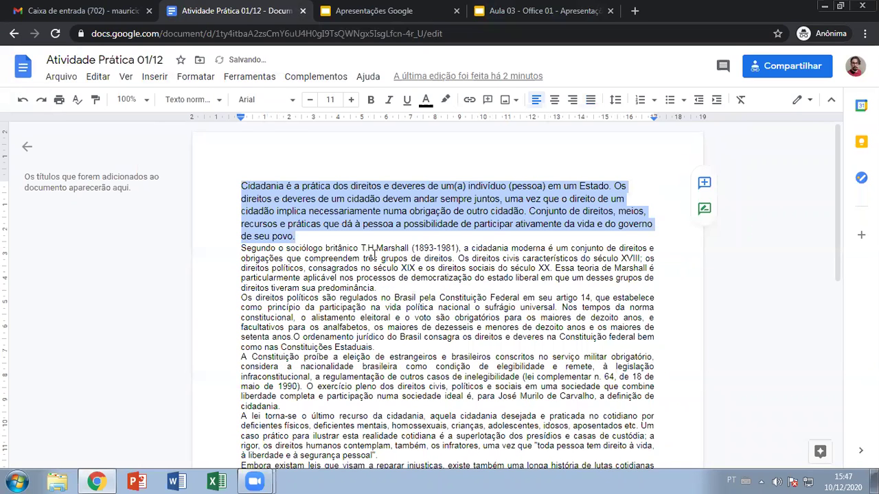
Step: Try laying out the entire document text in two columns with the preset layout, and undo the change
key("ctrl+a")
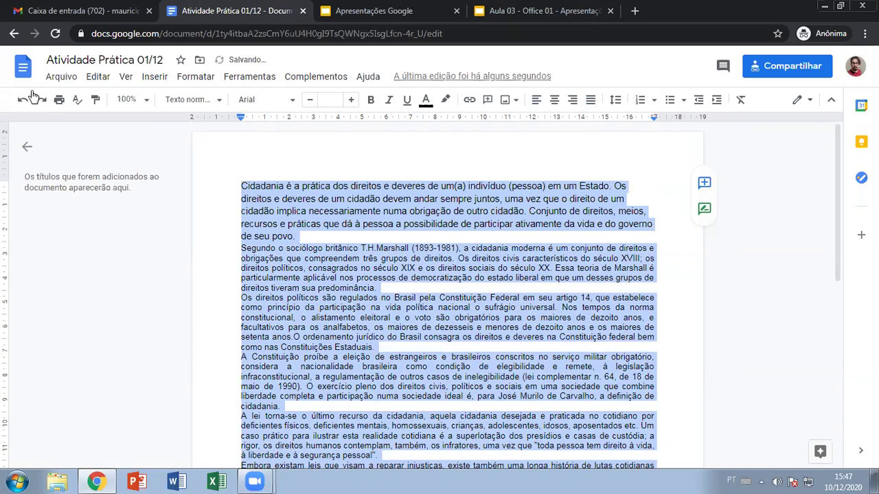
left_click(197, 76)
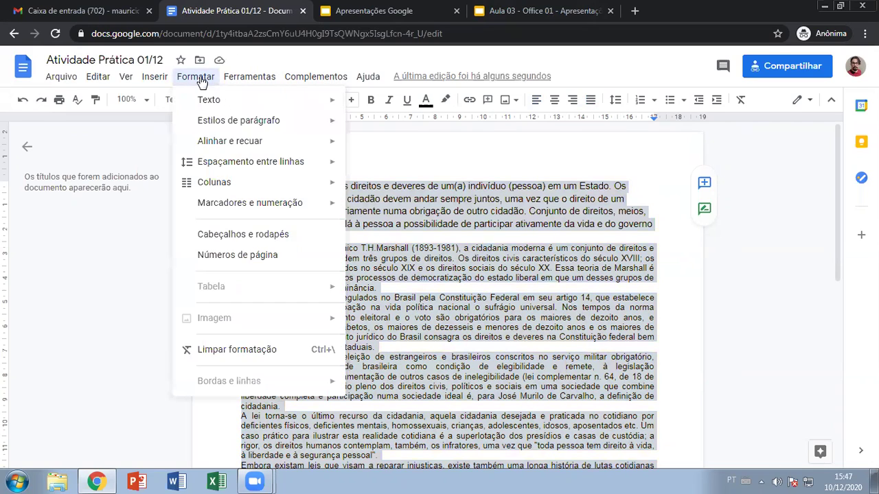
mouse_move(231, 184)
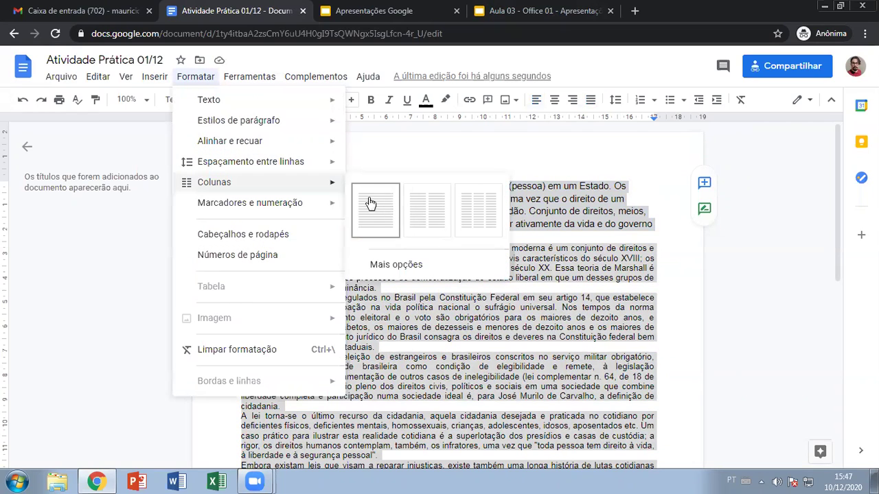
left_click(425, 211)
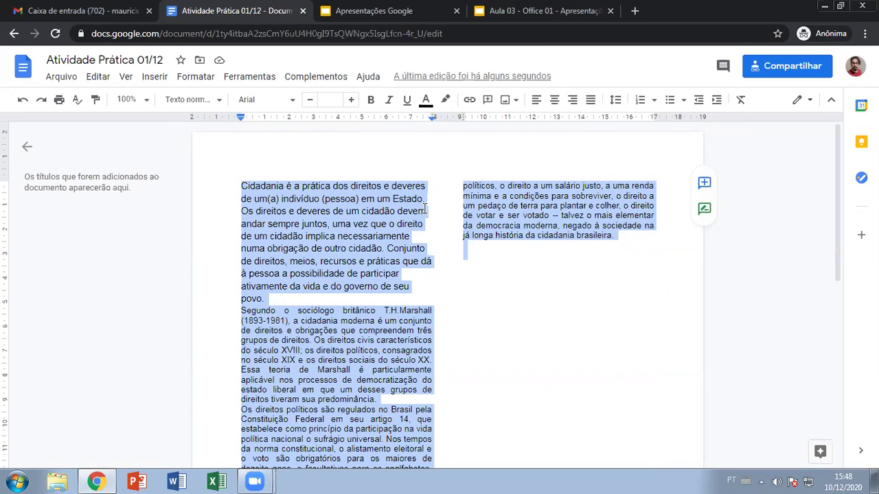
key("ctrl+z")
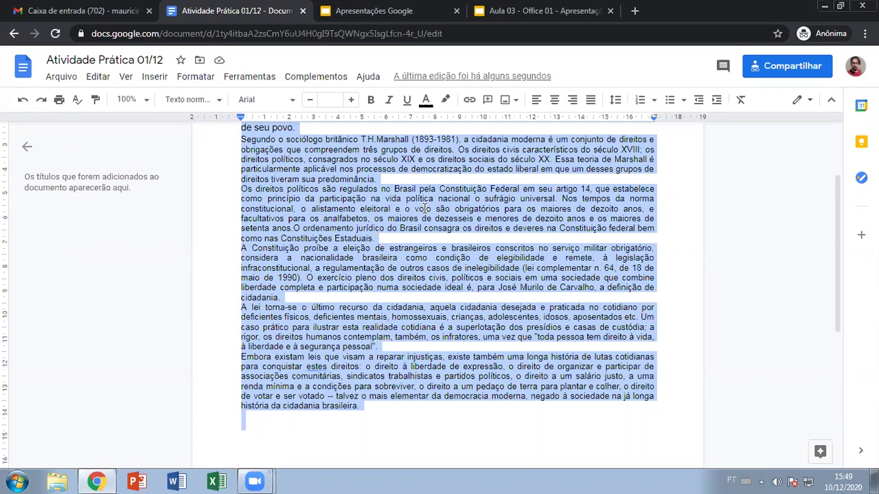
Step: Format the entire text through the custom column options with 2 columns and a spacing of 0.40 cm
left_click(187, 78)
mouse_move(235, 192)
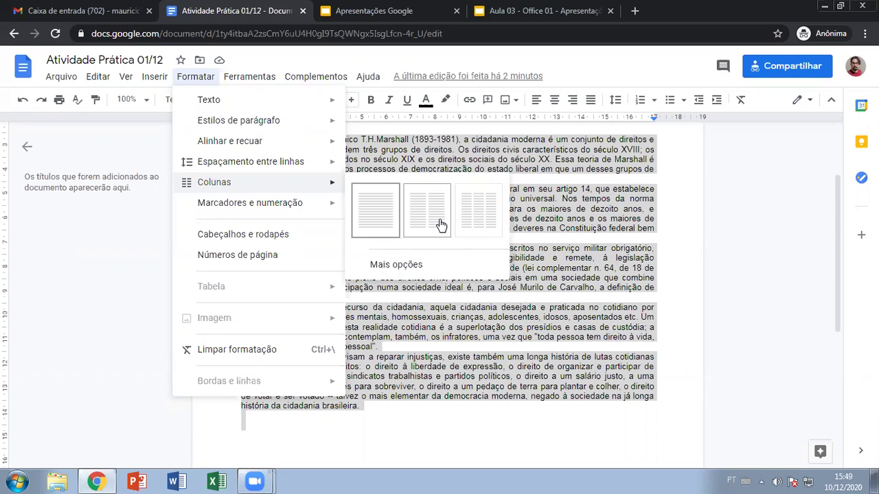
left_click(417, 265)
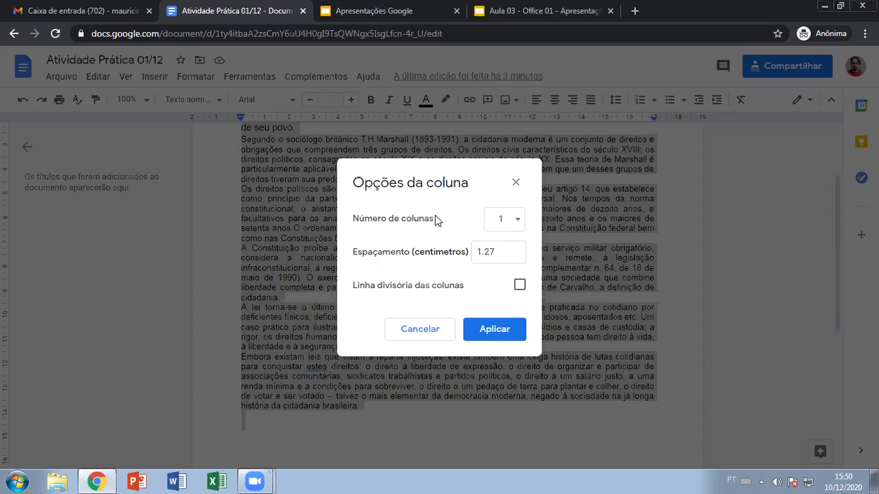
left_click(519, 220)
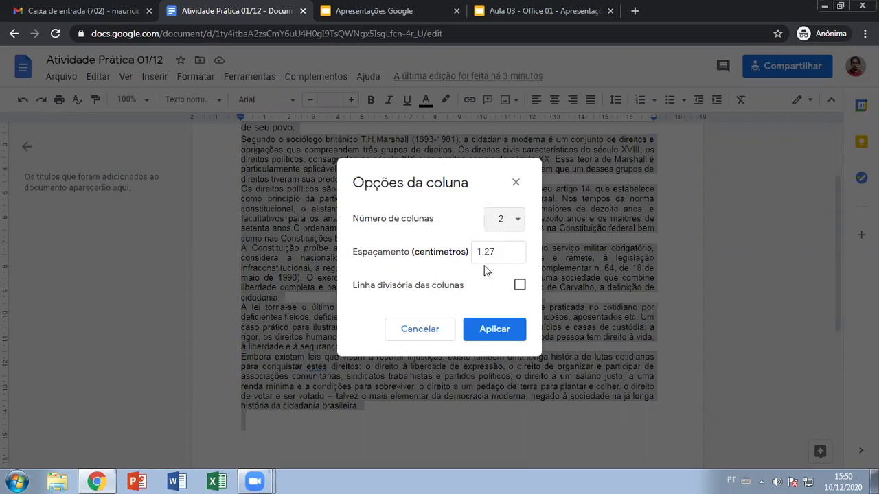
double_click(501, 253)
key("BackSpace")
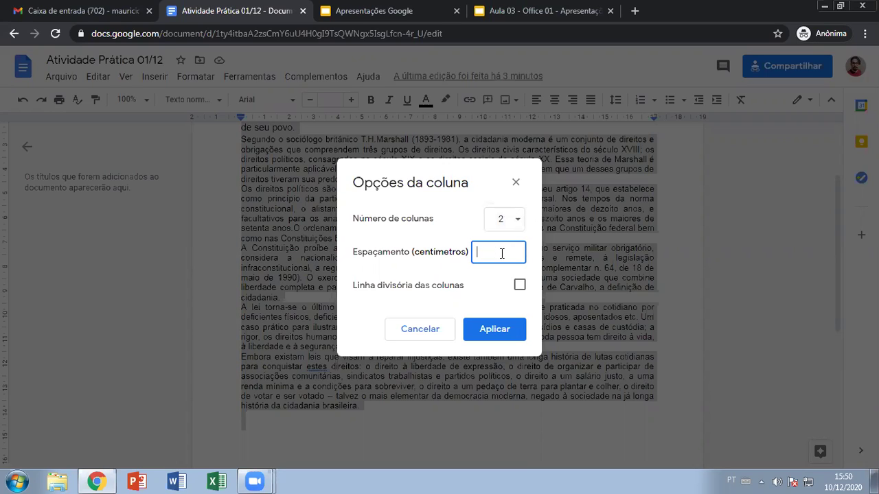
type("0,5")
key("BackSpace")
key("BackSpace")
type(".40")
left_click(499, 329)
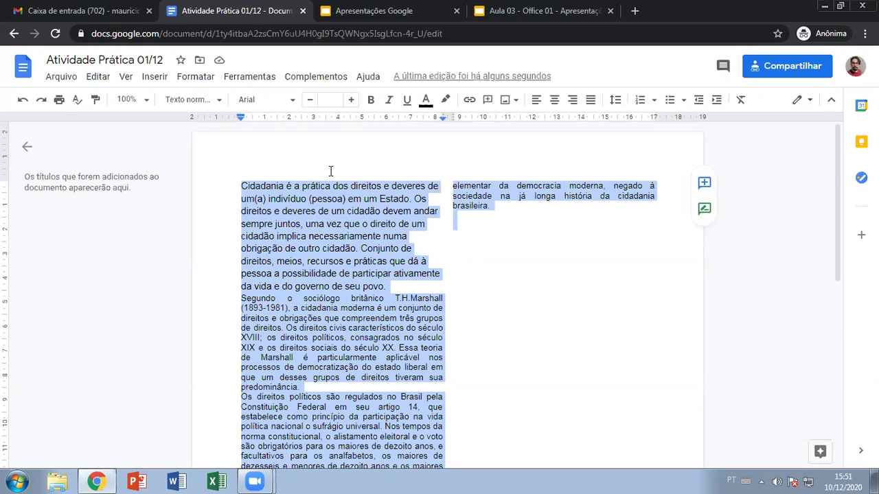
Step: Undo the last column layout and format the entire text in 2 columns with 0.30 cm spacing and a dividing line between columns
key("ctrl+z")
left_click(196, 77)
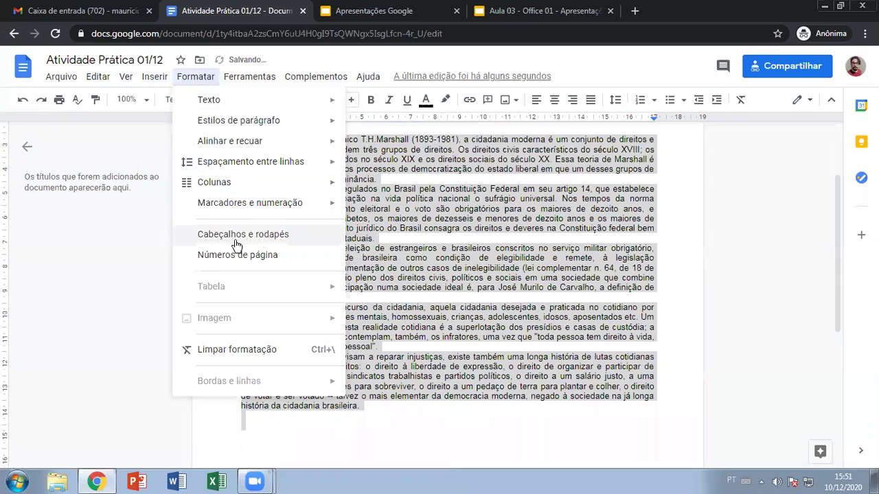
mouse_move(247, 184)
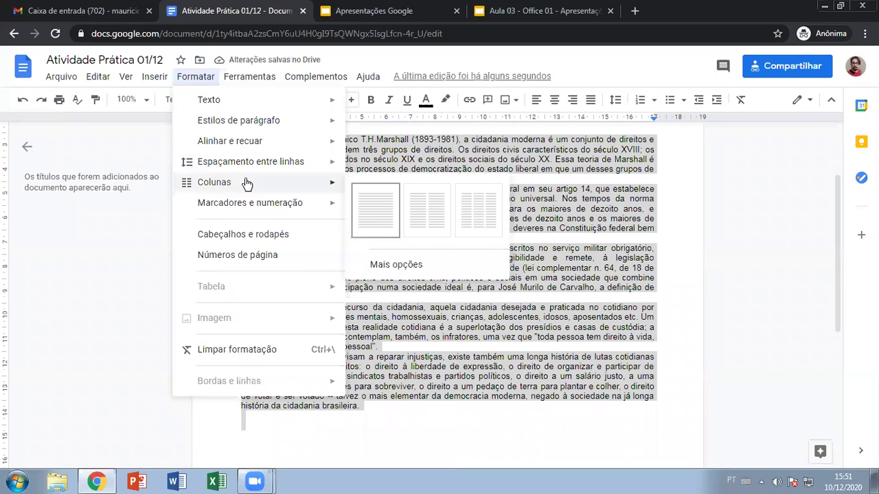
left_click(392, 265)
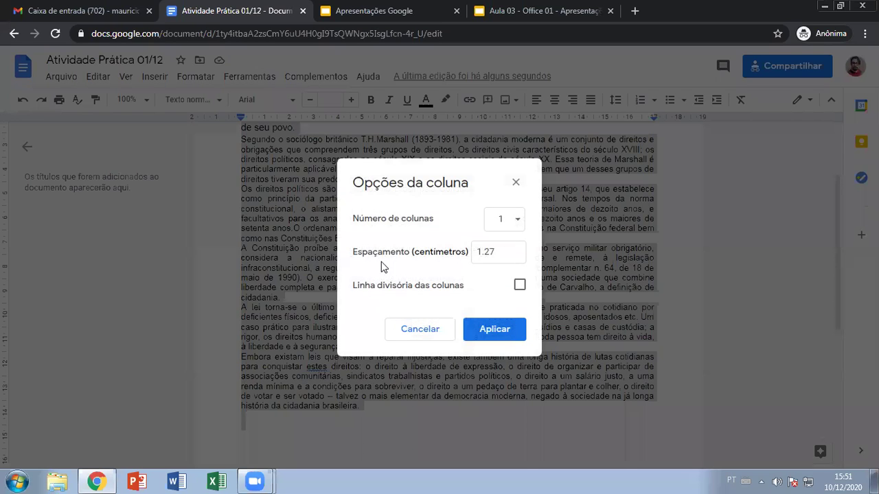
left_click(518, 227)
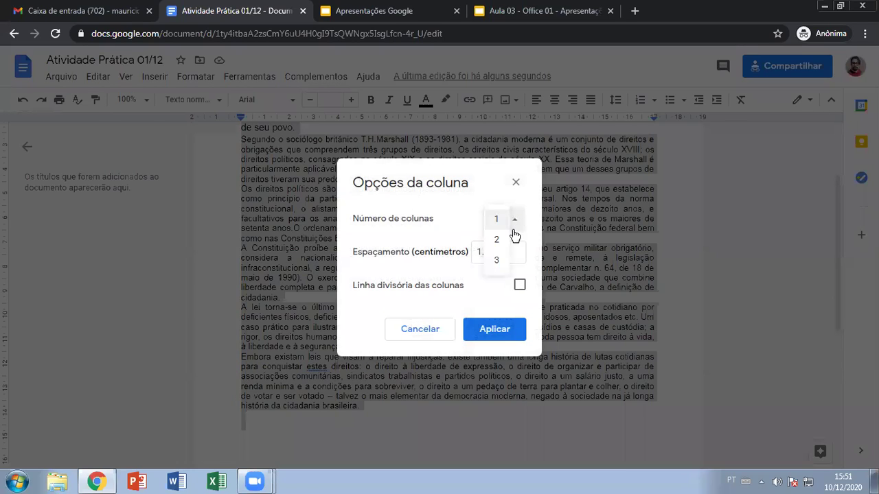
left_click(497, 239)
left_click(502, 252)
key("BackSpace")
key("BackSpace")
key("BackSpace")
key("BackSpace")
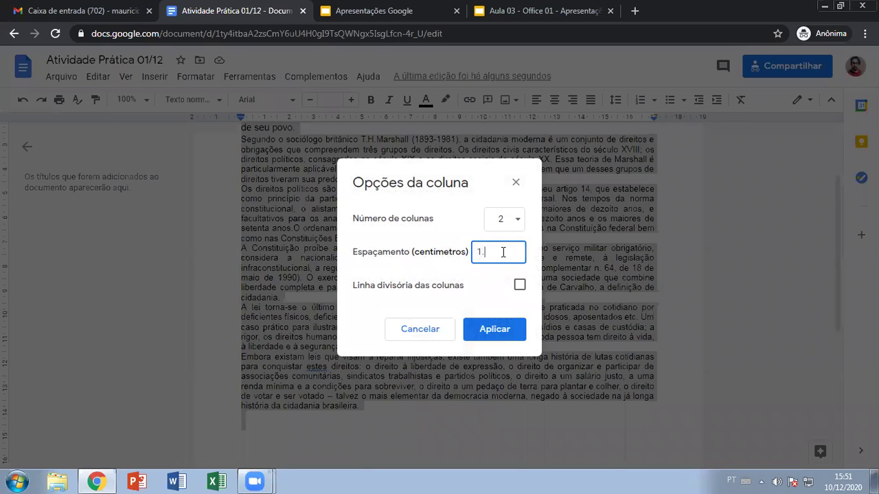
type("0.30")
left_click(519, 285)
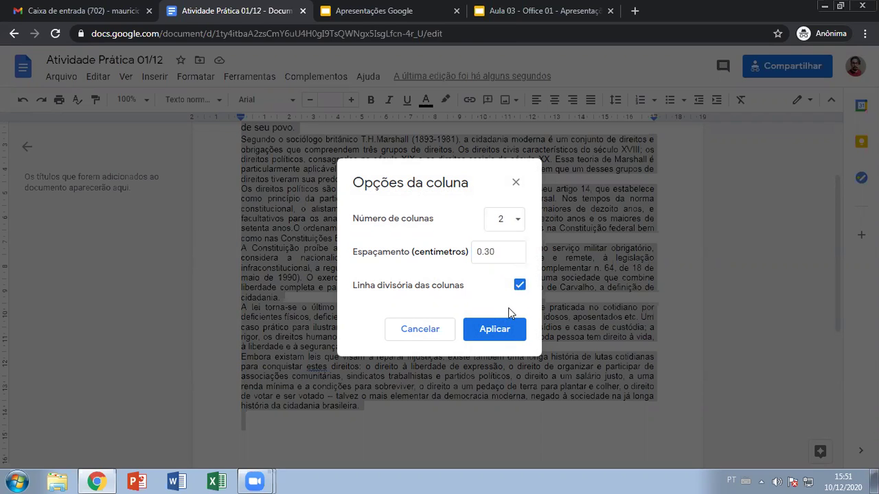
left_click(501, 329)
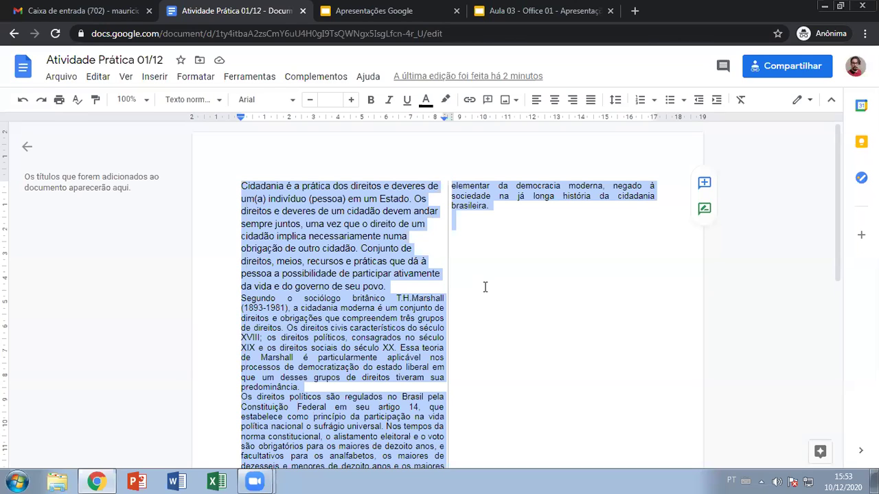
Step: Check dates in the system calendar for December 2020 and January 2021, and close the calendar
left_click(843, 482)
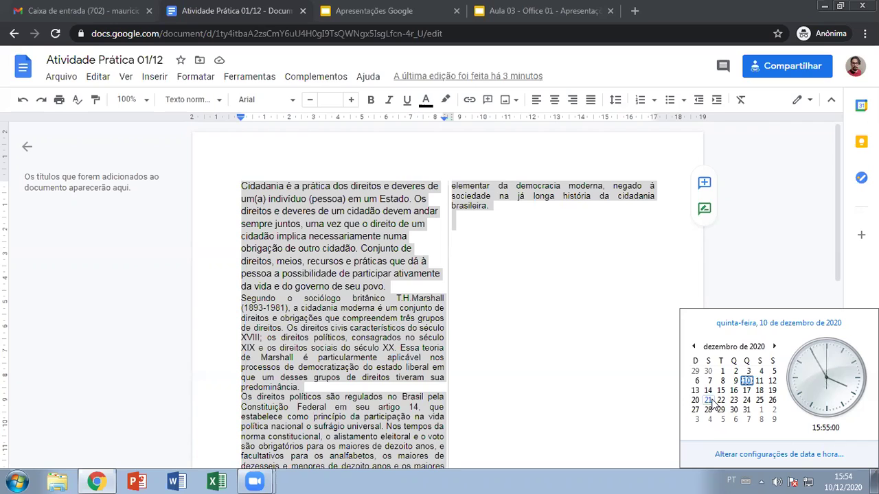
left_click(774, 348)
left_click(746, 394)
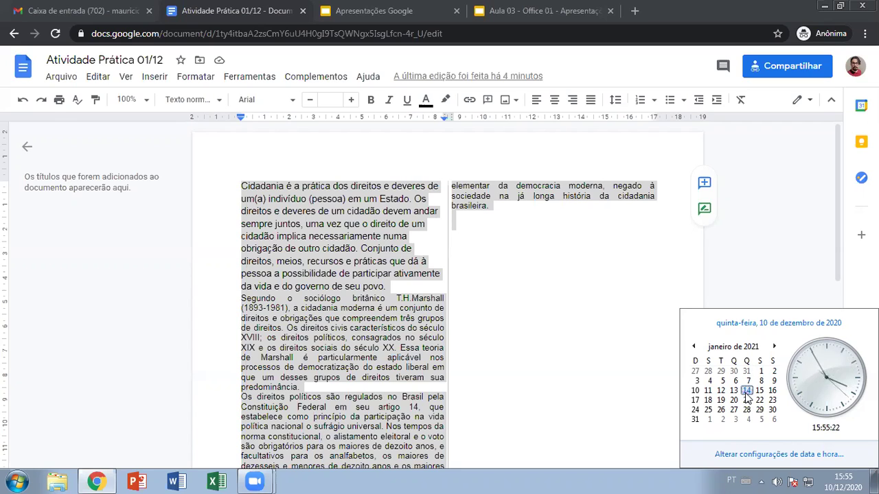
left_click(694, 347)
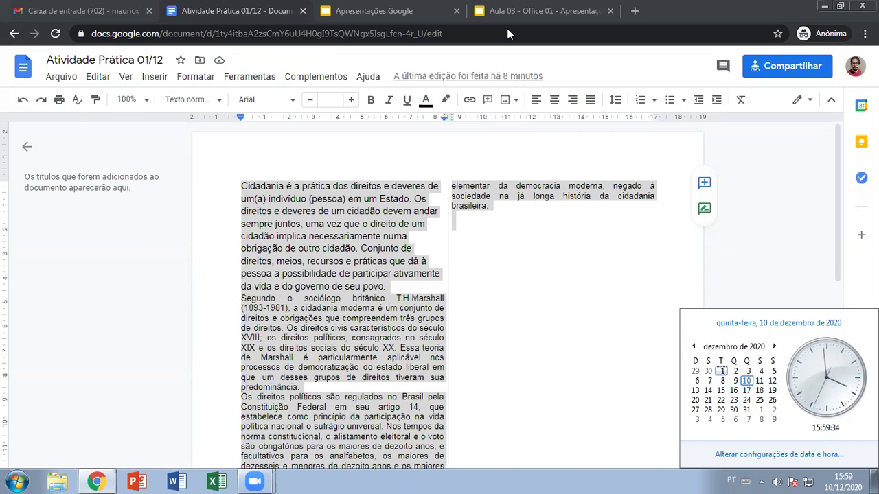
key("Escape")
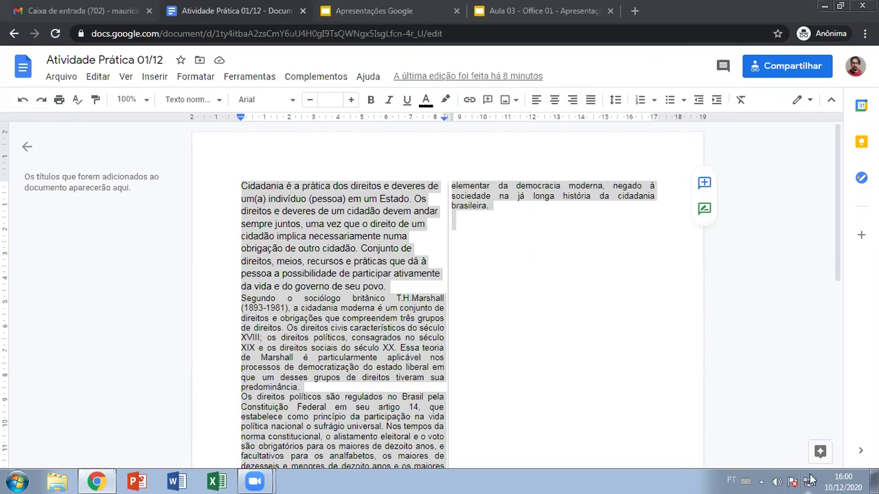
left_click(843, 481)
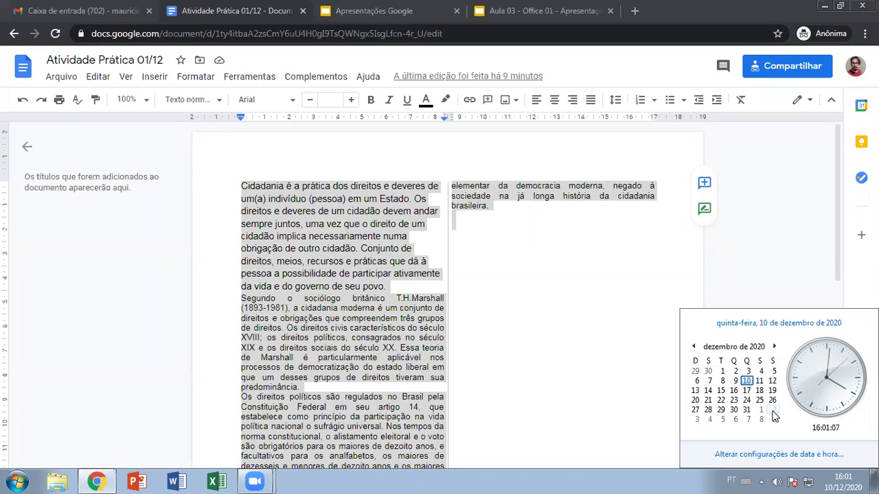
left_click(800, 109)
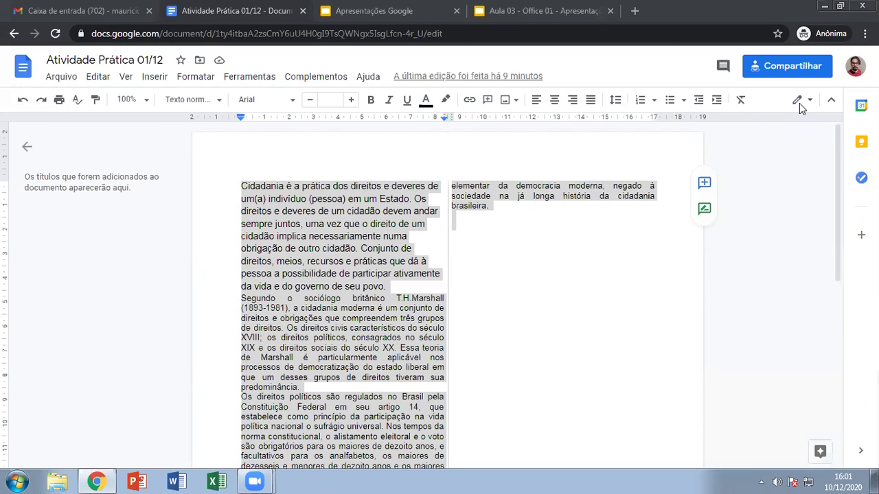